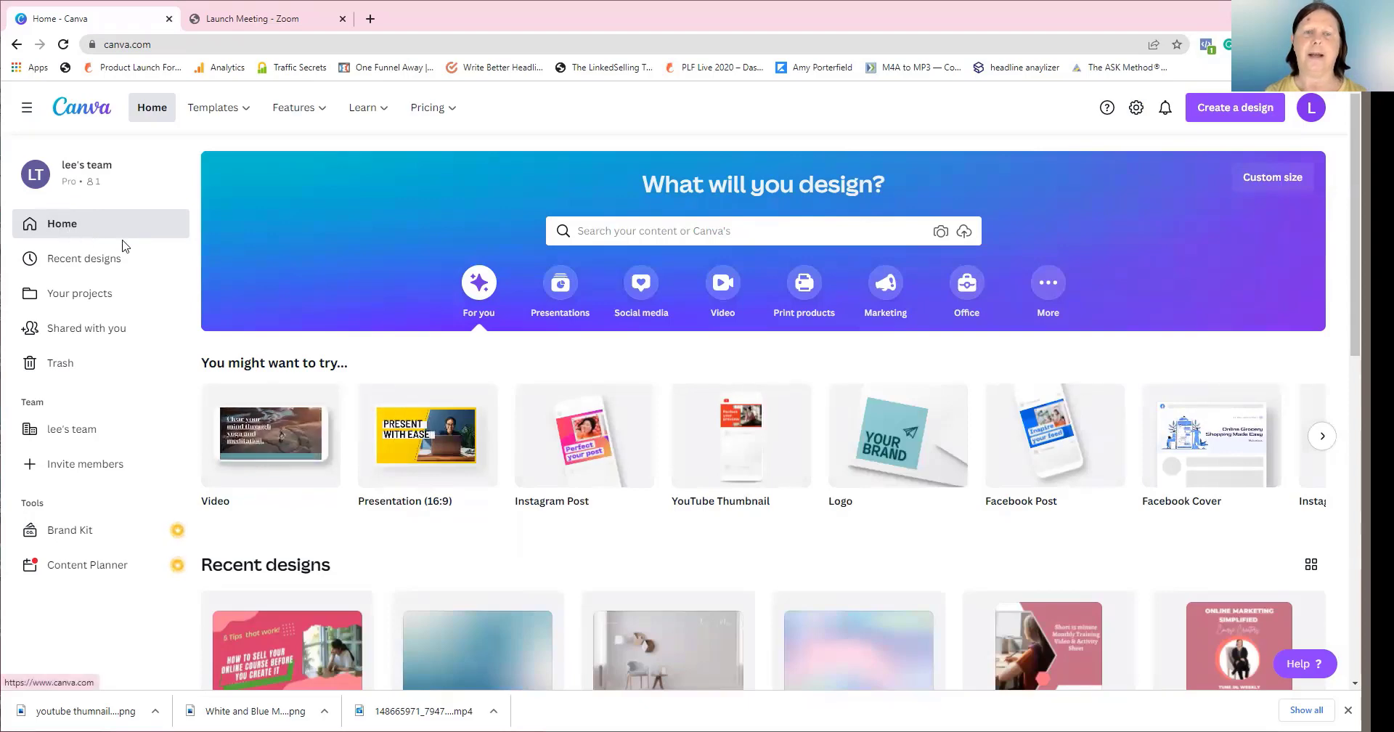
Search Canva's templates for 'checklist' to list the 176 checklist templates
scroll(837, 363, down, 4)
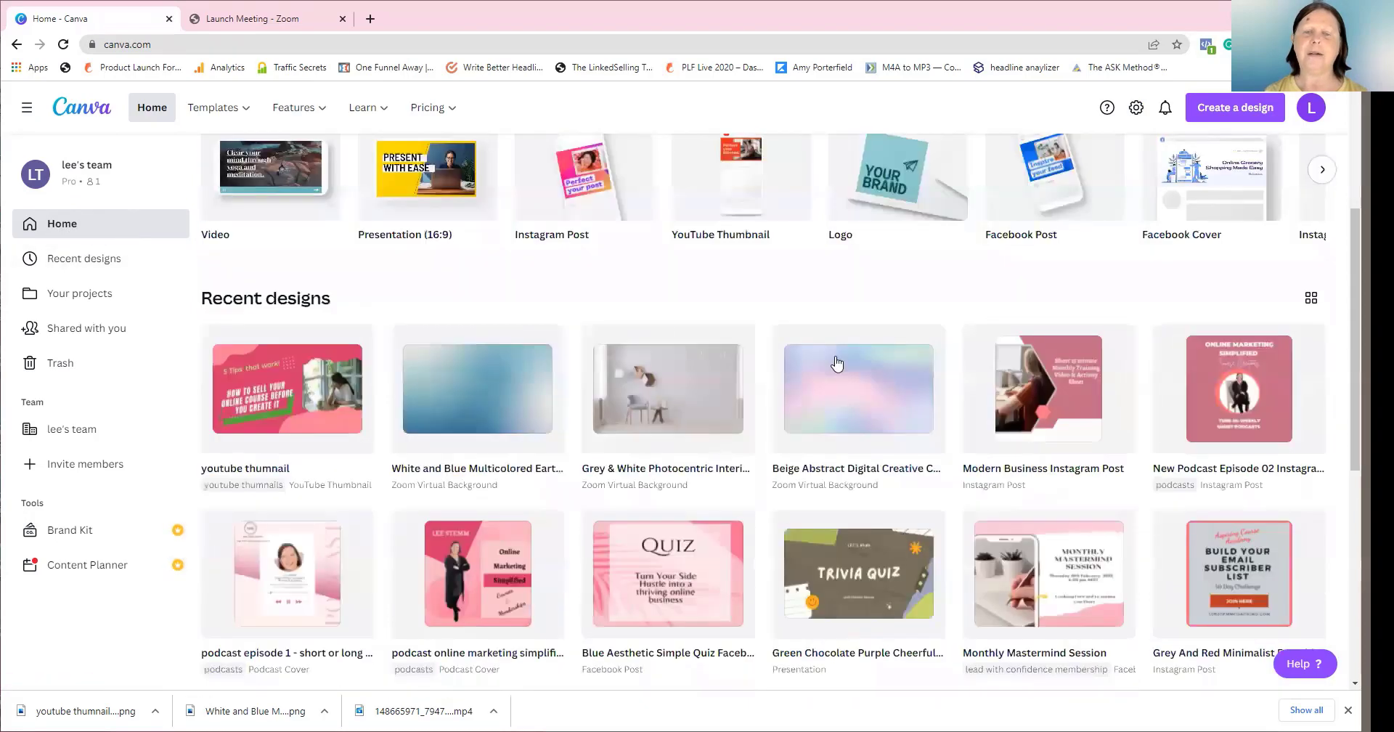
scroll(837, 362, up, 4)
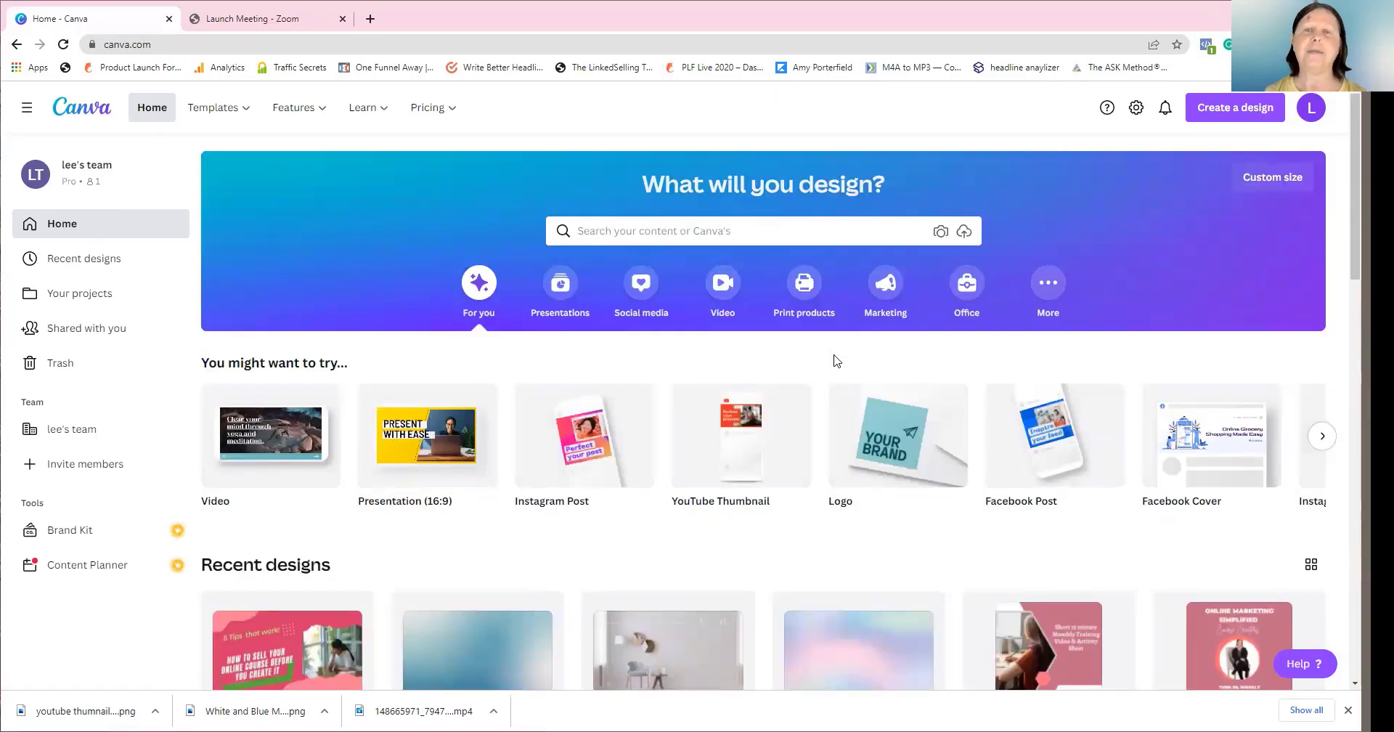
click(632, 231)
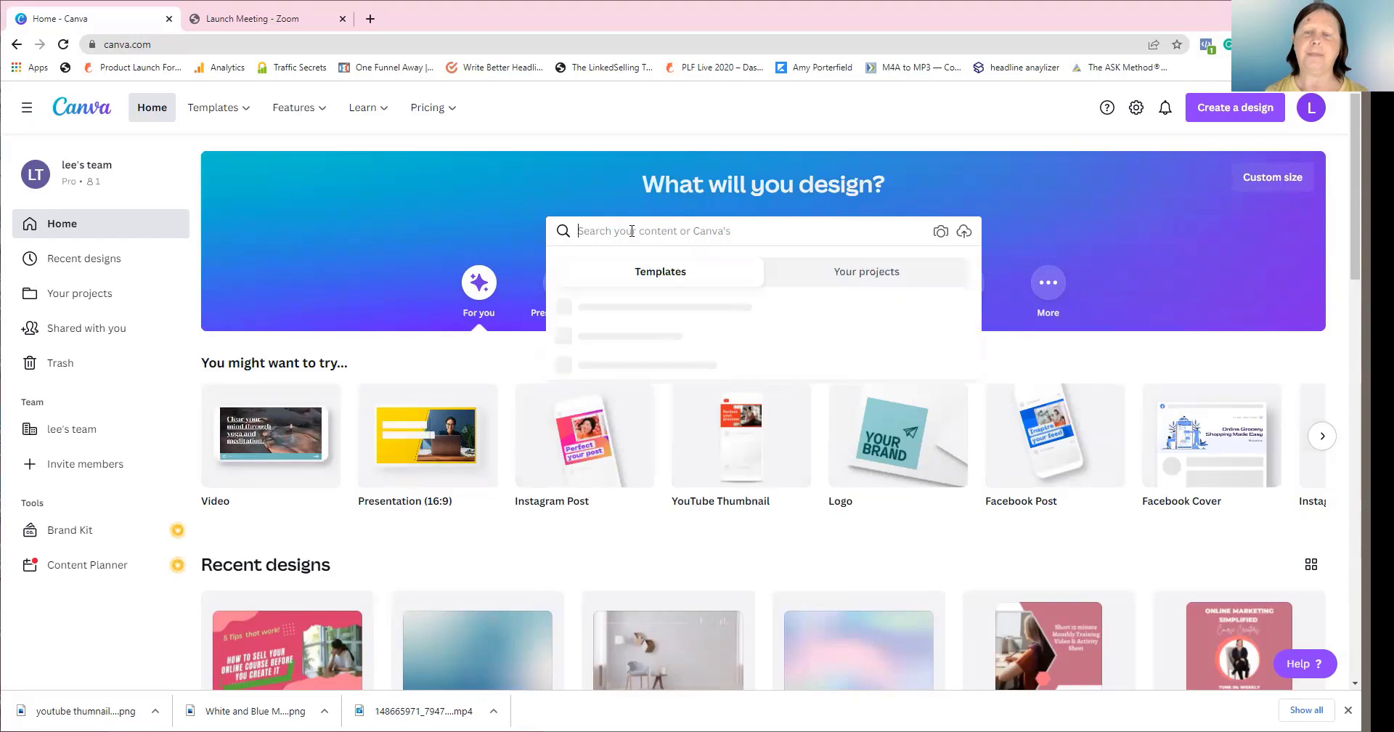
text(checklist)
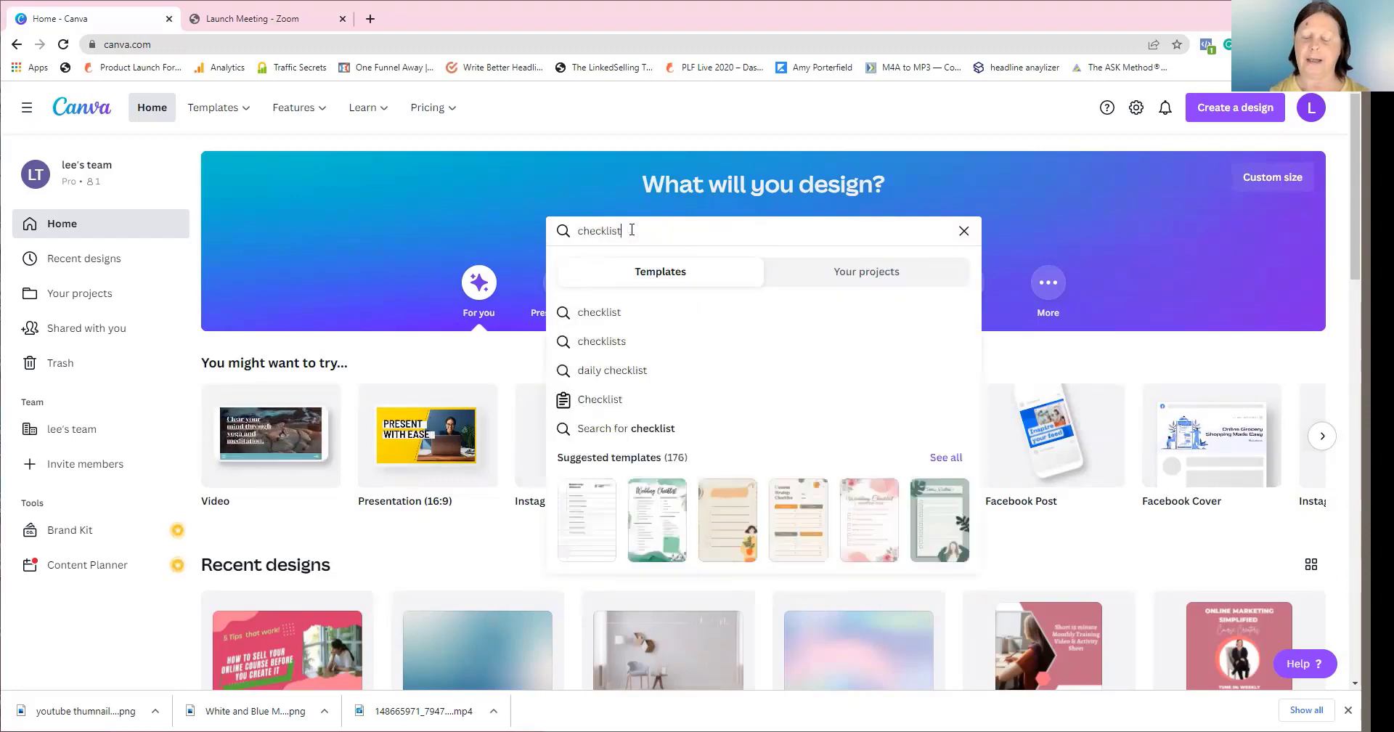
key(Return)
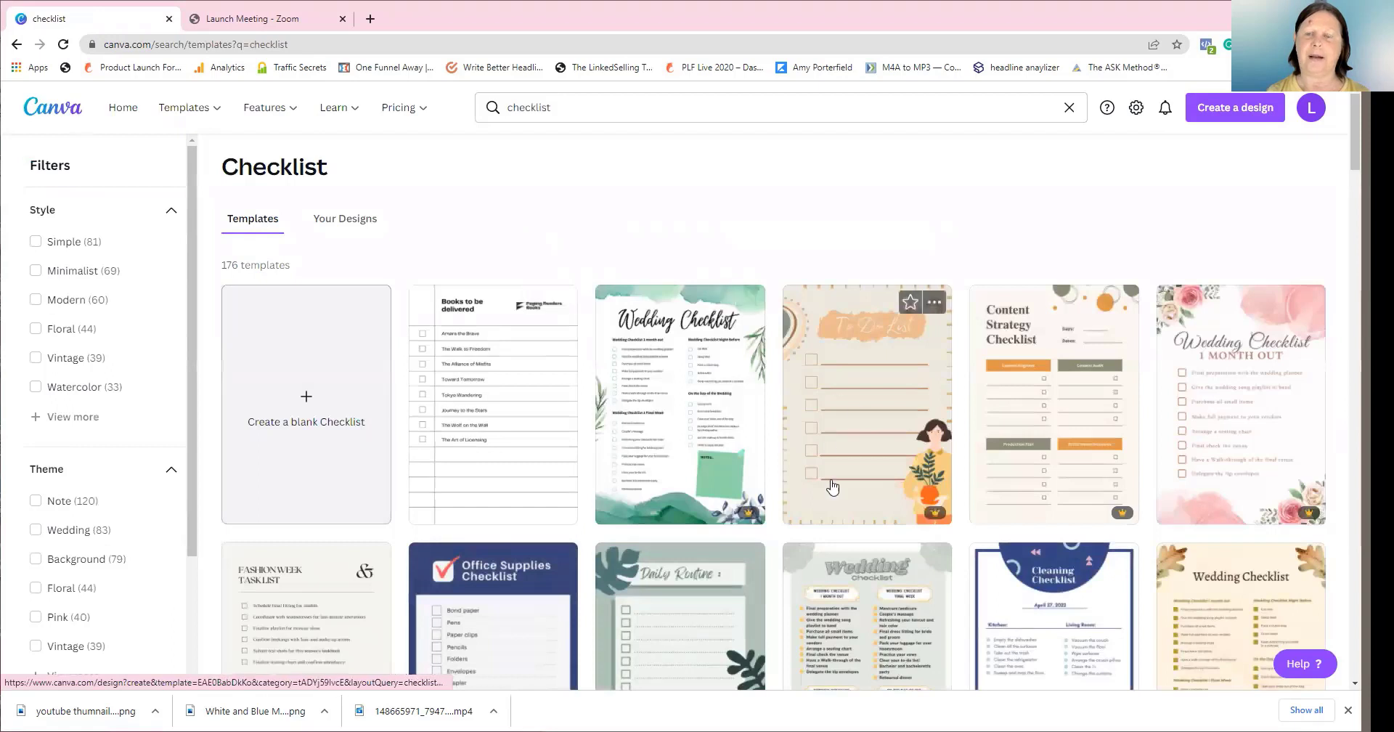
Check Your Designs, then open the Pink and Maroon Watercolor Wedding Planning Checklist template
click(344, 225)
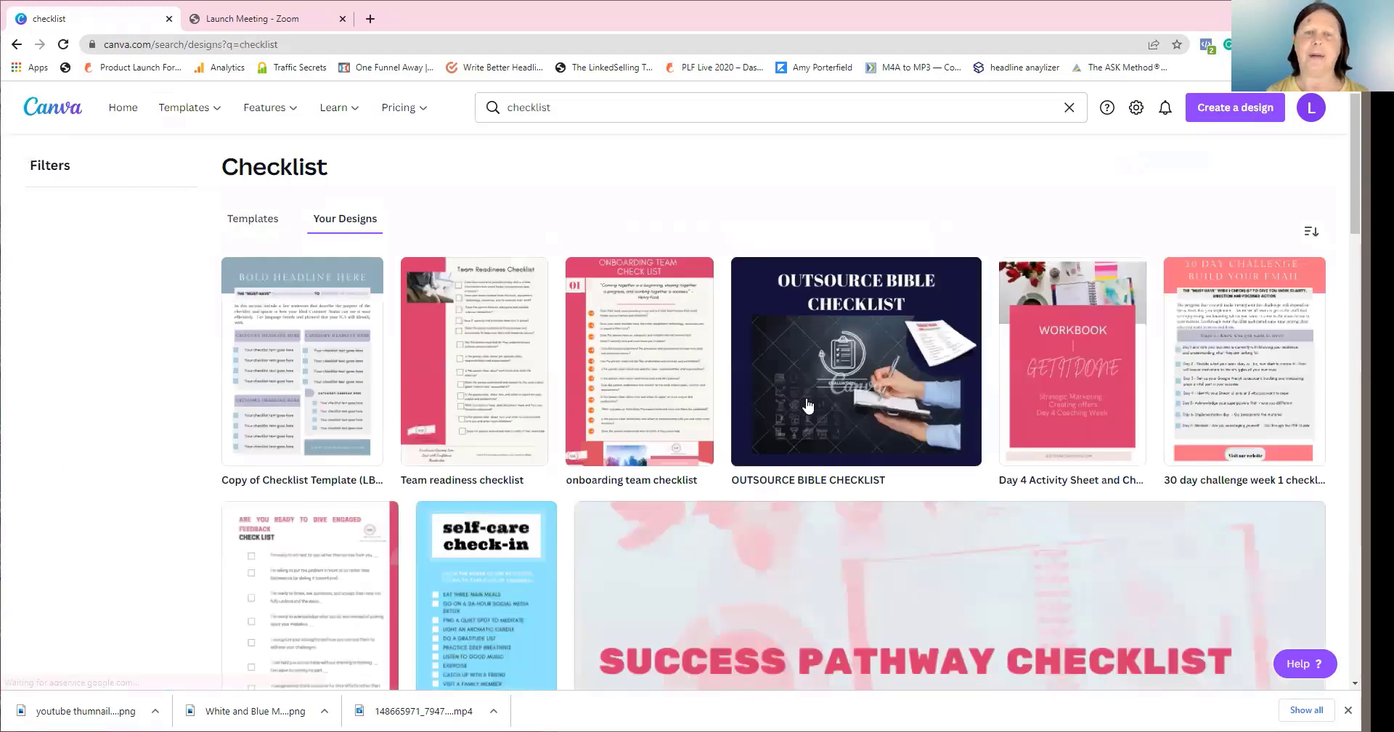
click(238, 225)
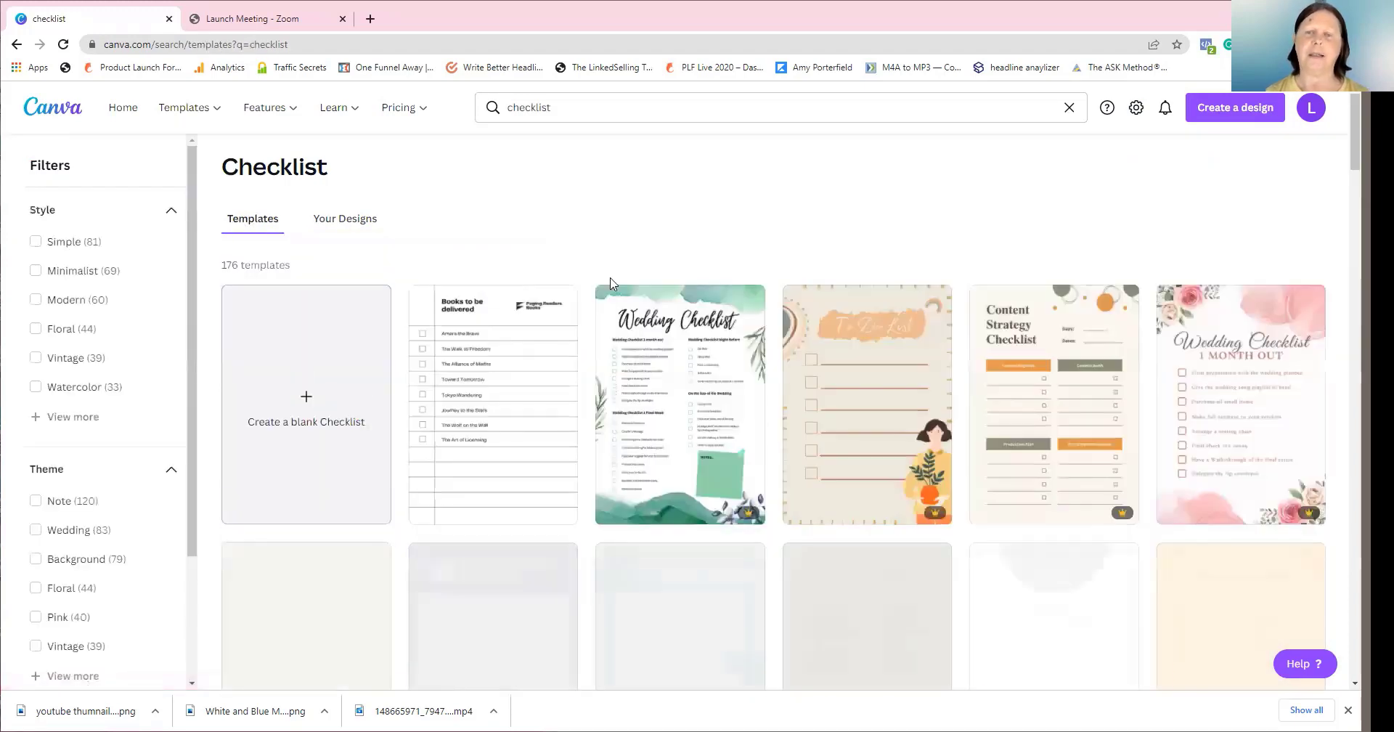
scroll(610, 280, down, 5)
scroll(611, 282, down, 6)
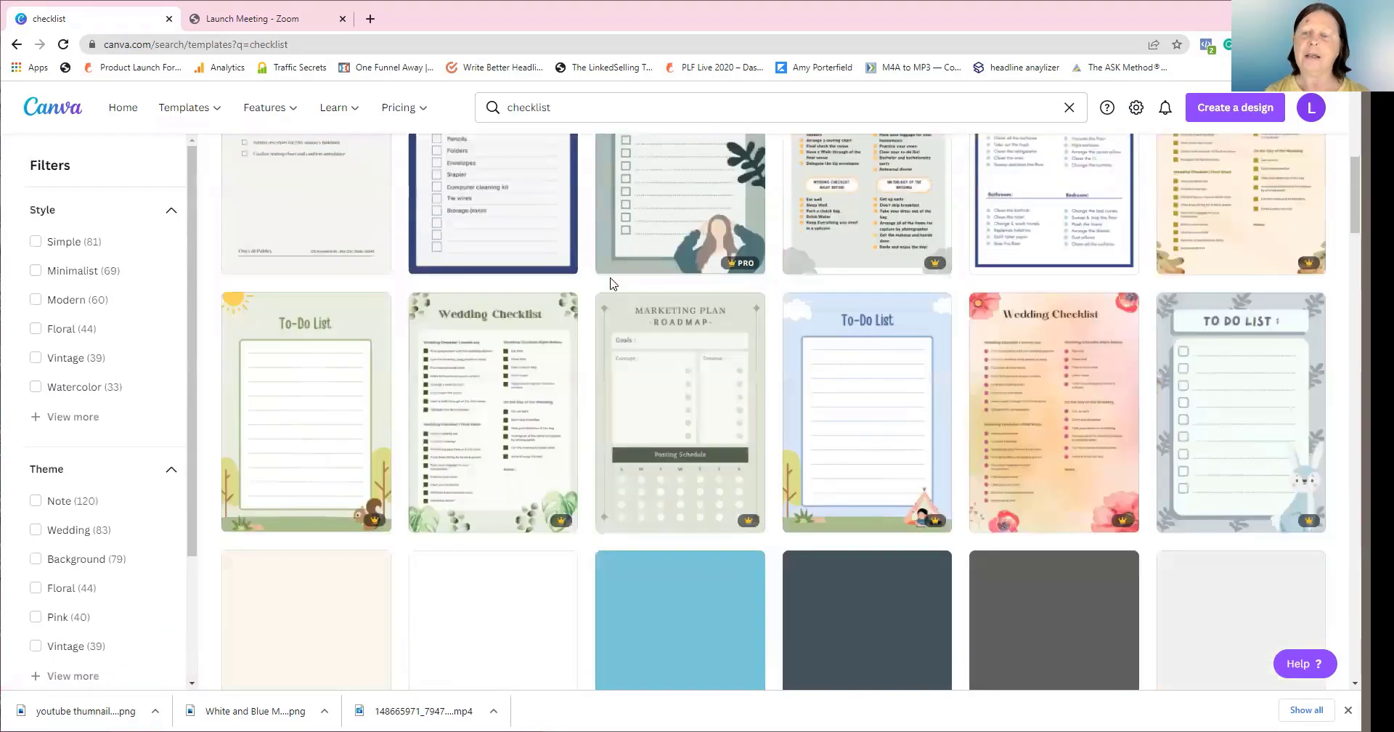
scroll(609, 281, down, 5)
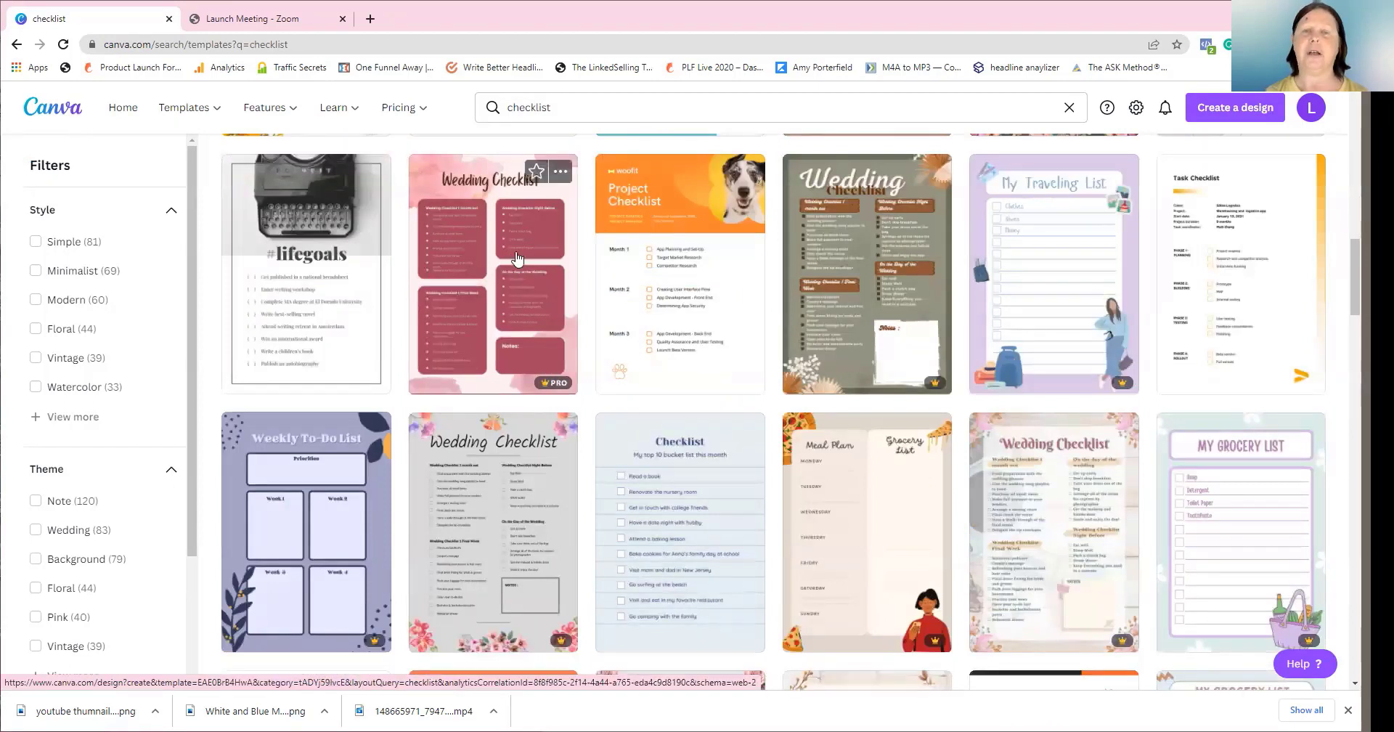
click(470, 256)
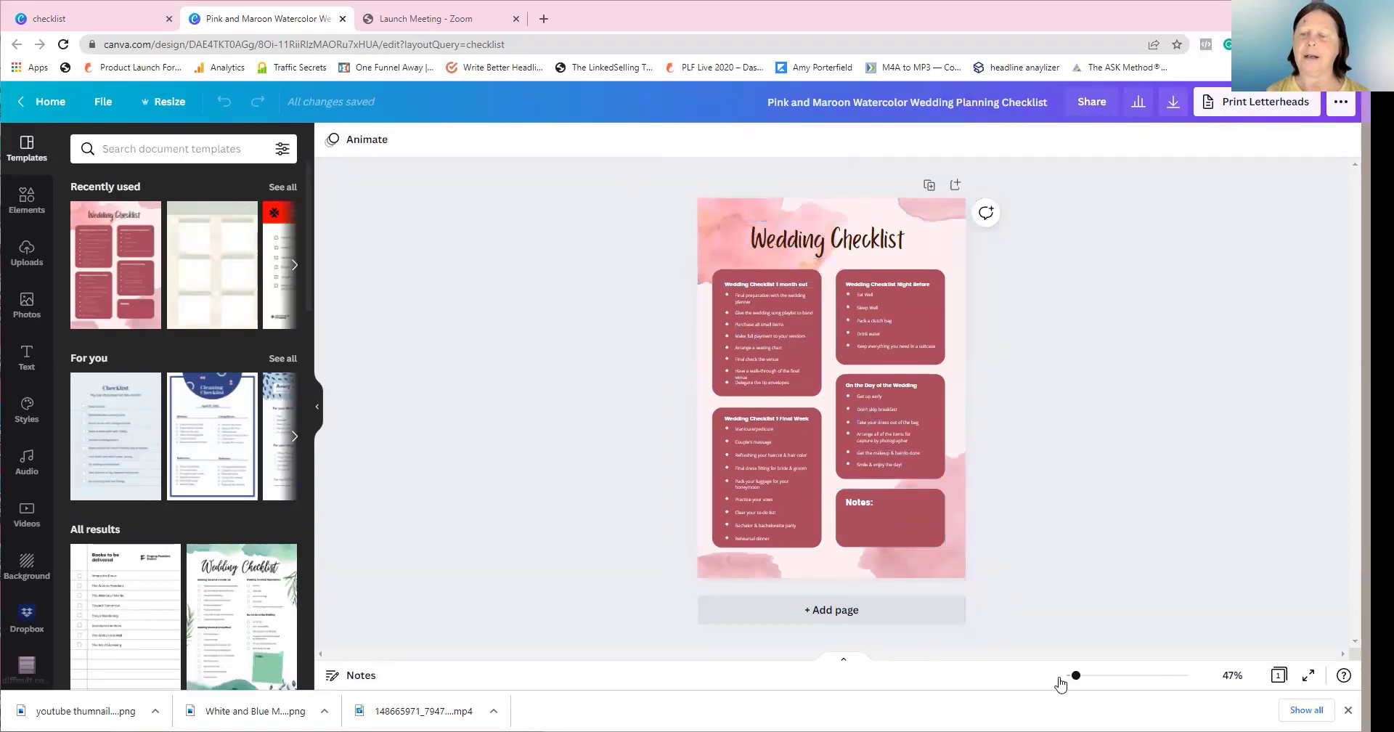
Zoom to 100% and change the 'Wedding Checklist' heading to 'test checklist'
drag(1076, 679, 1088, 676)
scroll(953, 468, up, 1)
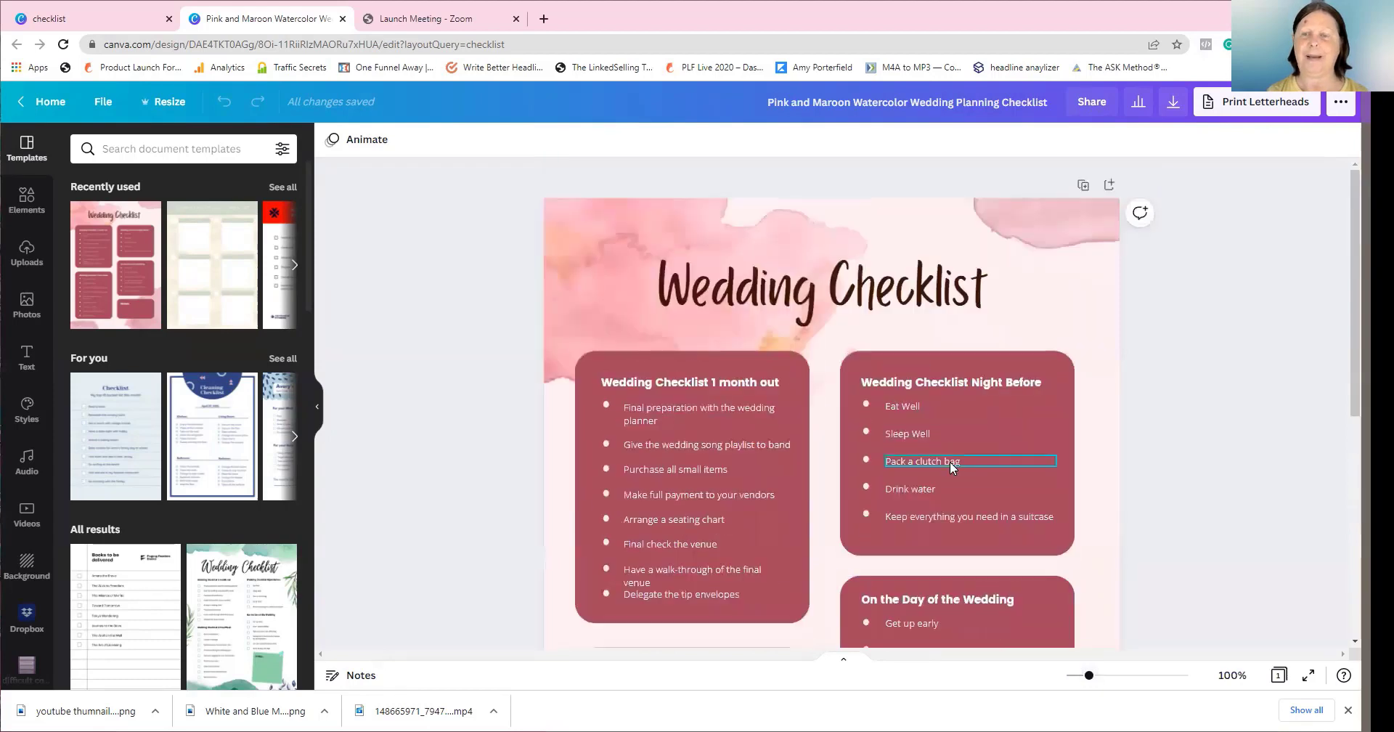
click(675, 291)
click(672, 286)
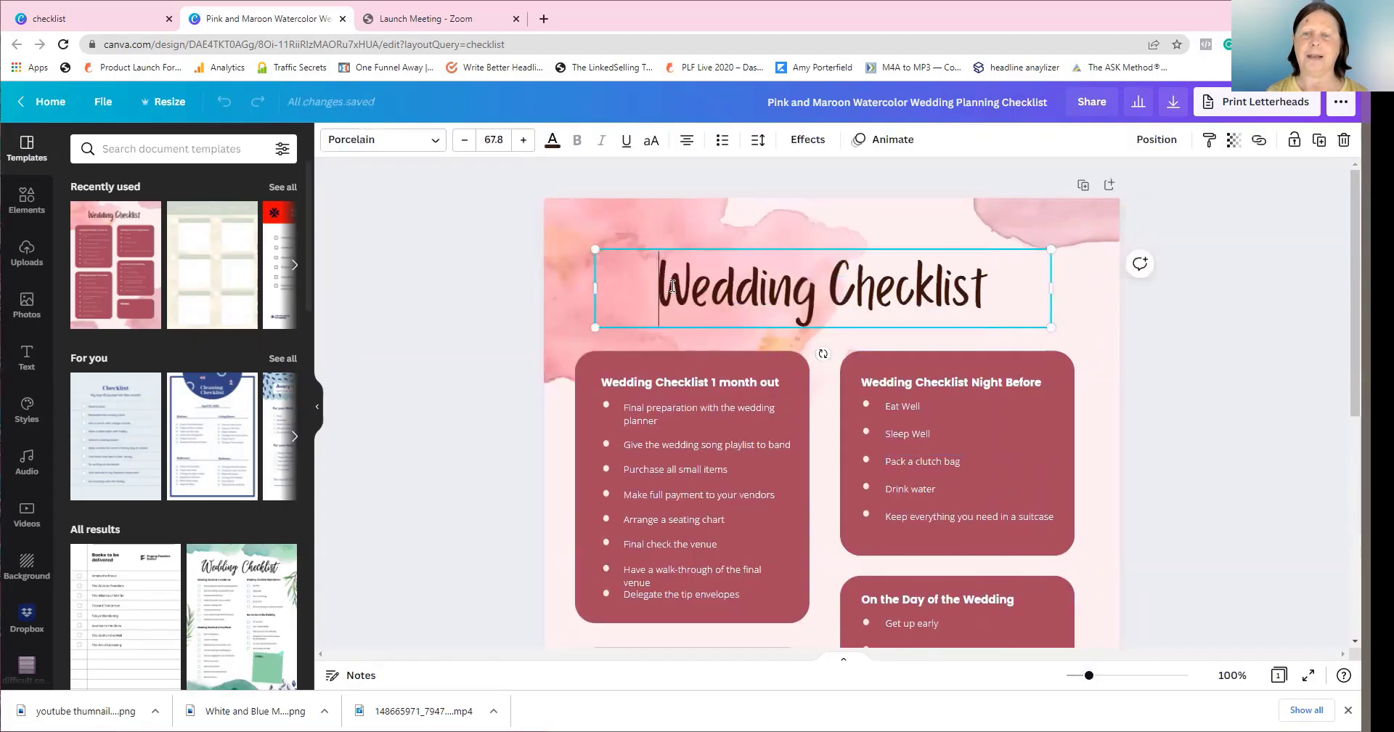
drag(810, 279, 1018, 281)
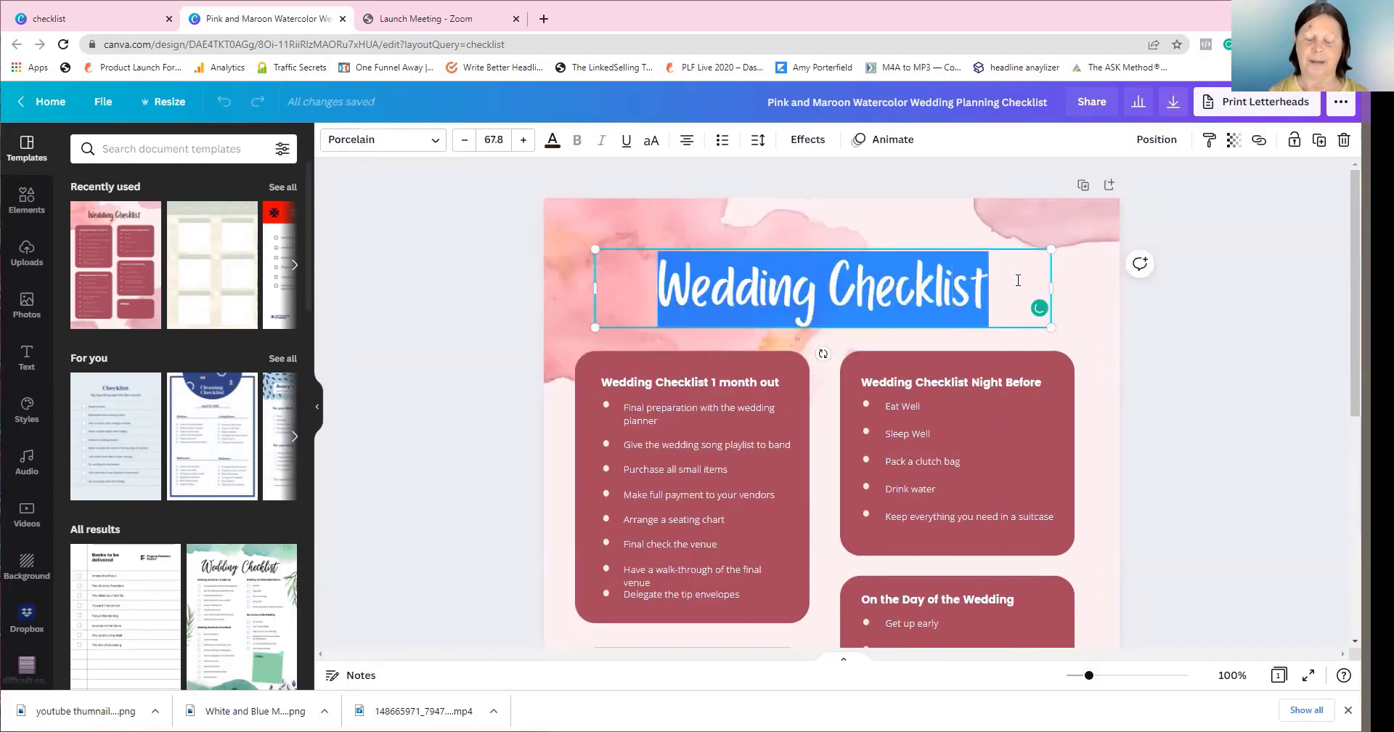
text(test)
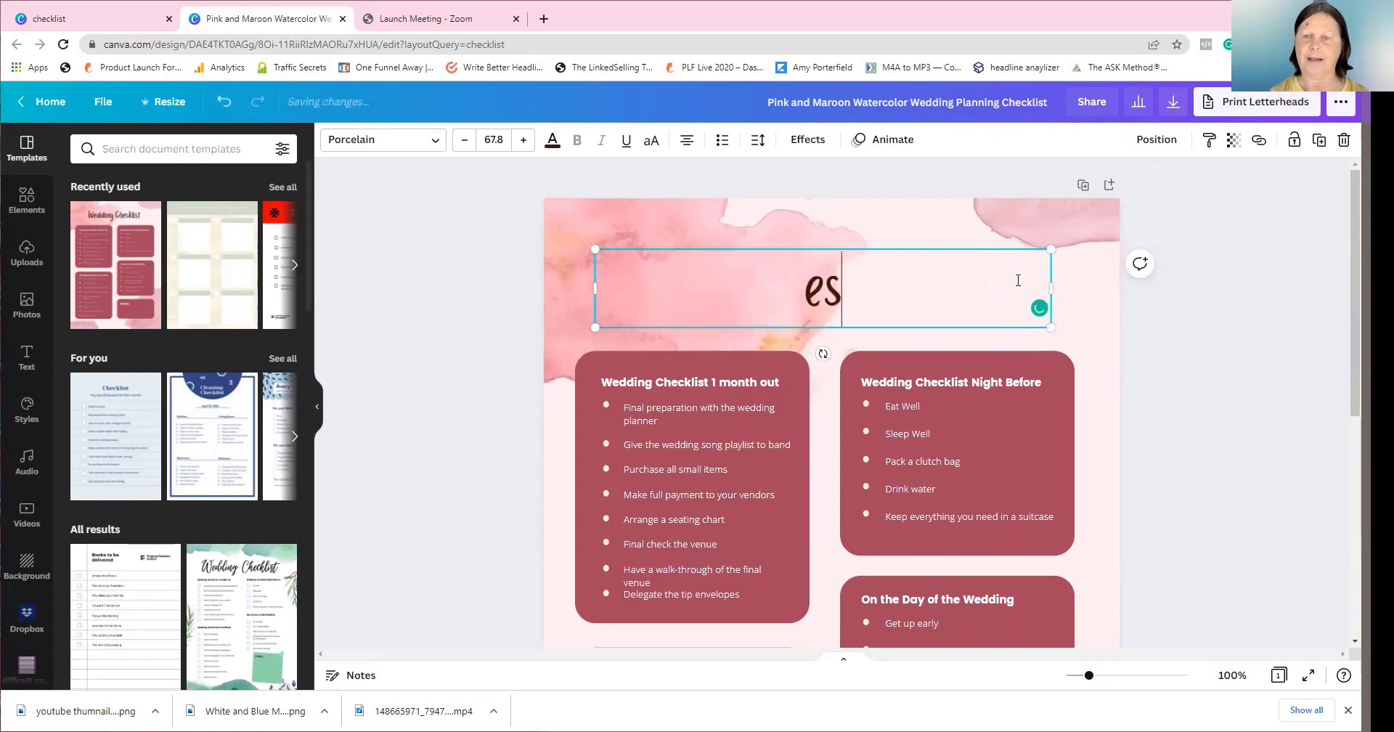
key(BackSpace)
key(BackSpace)
key(BackSpace)
text(est checklist)
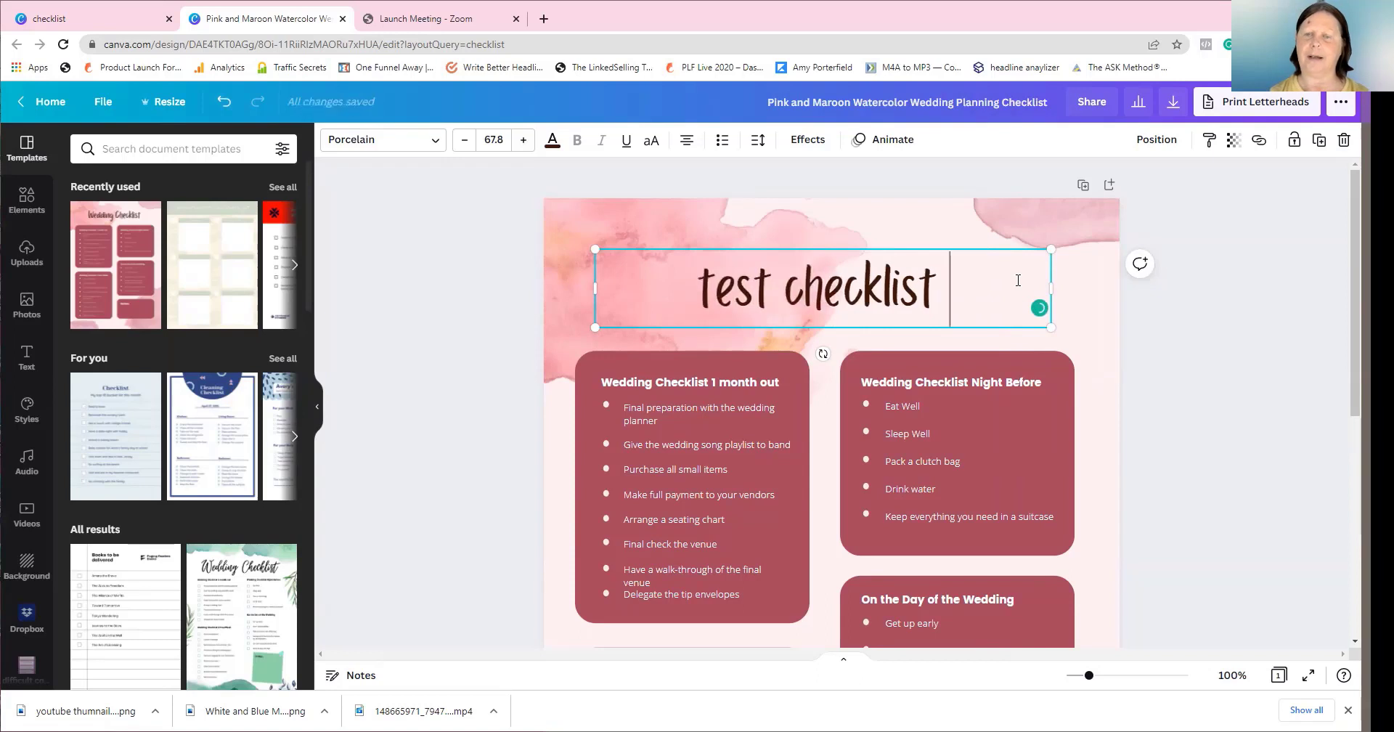
click(682, 416)
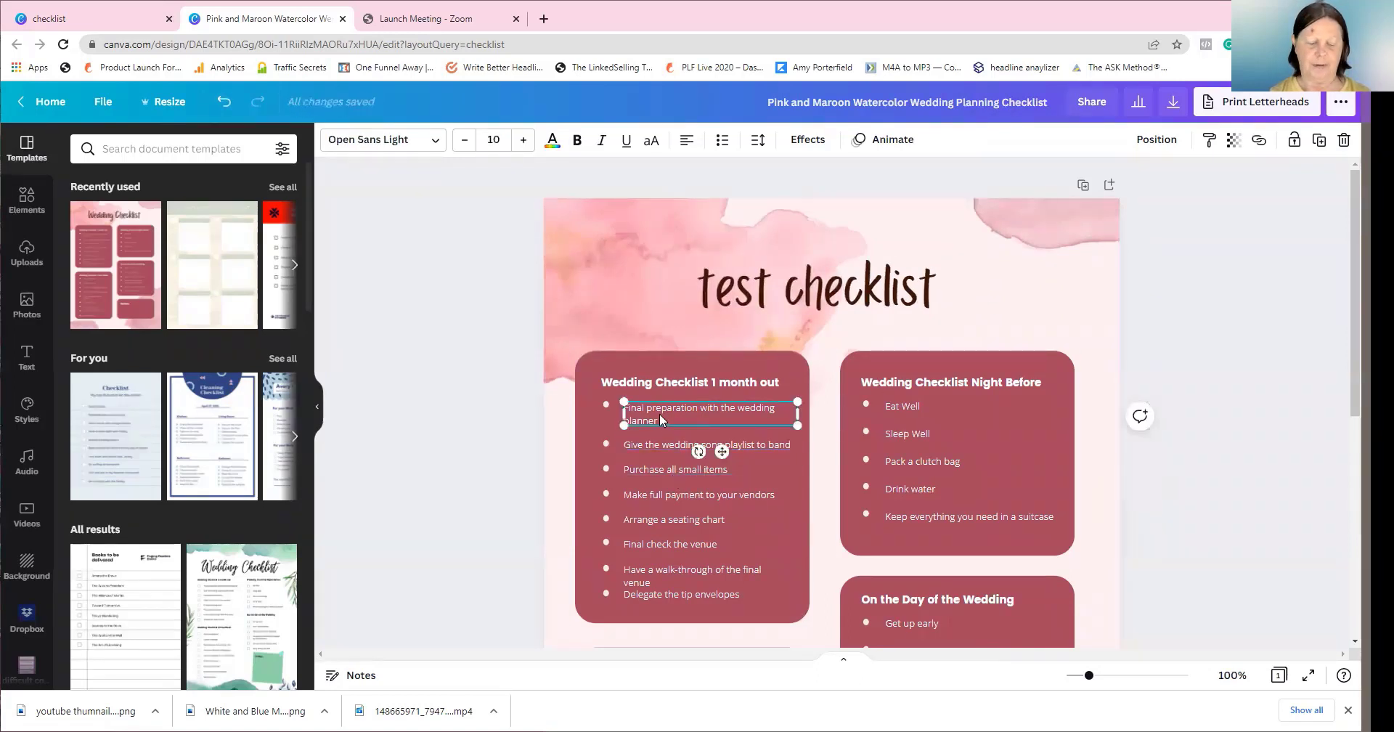
Replace the first '1 month out' bullet with placeholder text 'kkfldkfldfkldfkdlkdf'
key(ctrl+a)
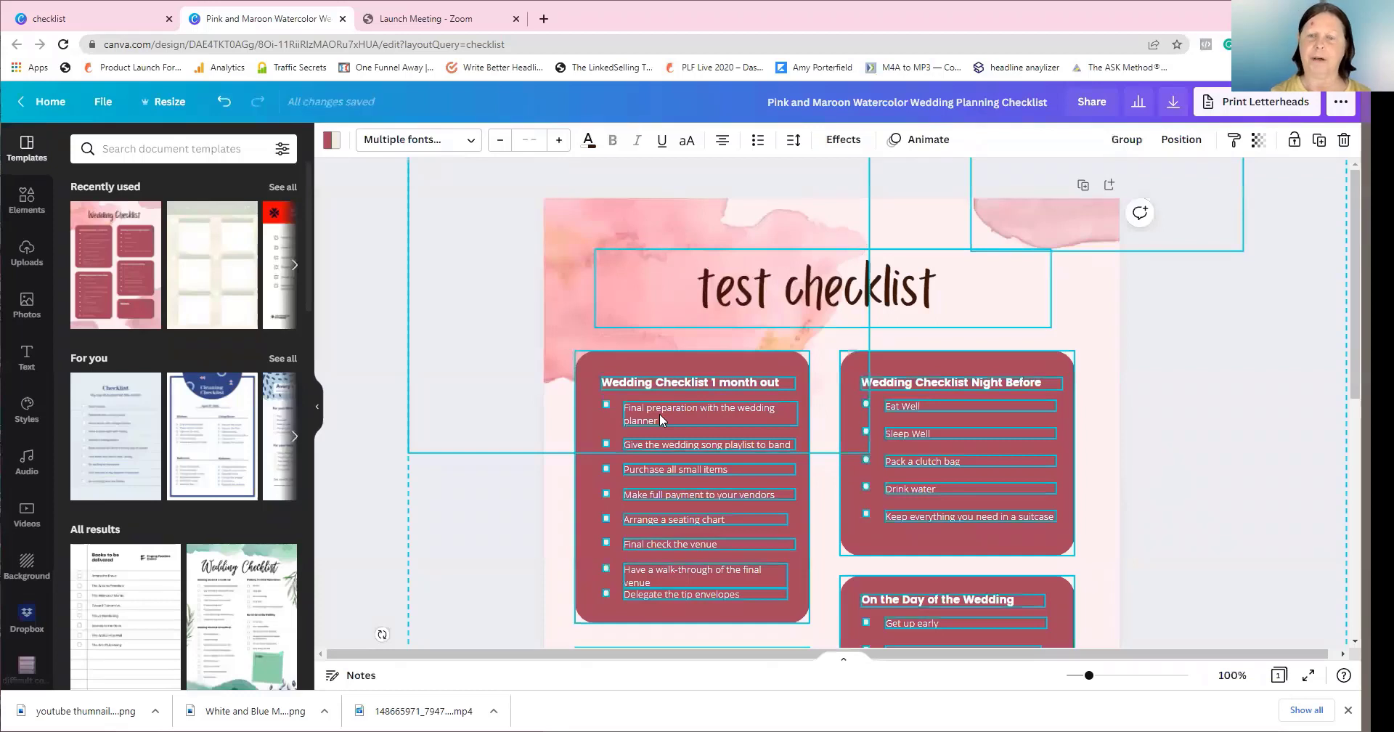
click(1210, 393)
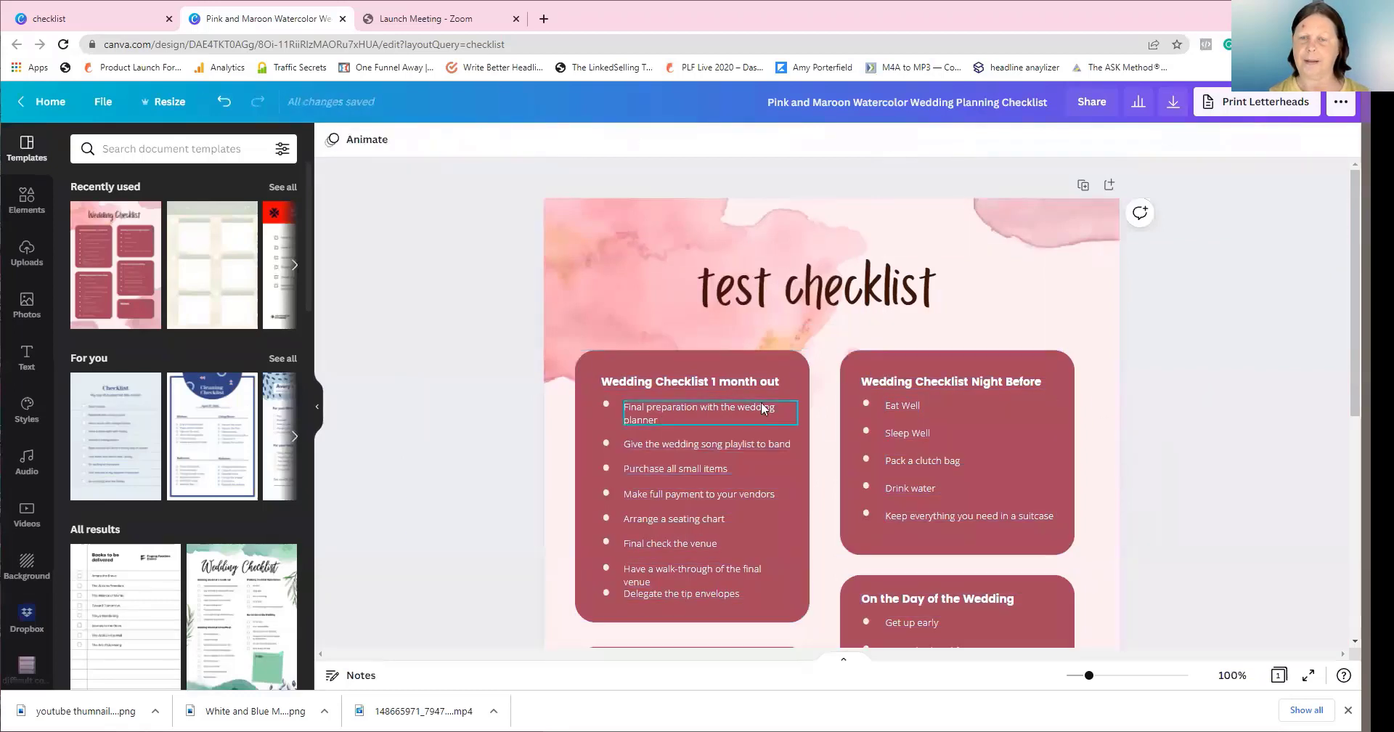
double_click(688, 405)
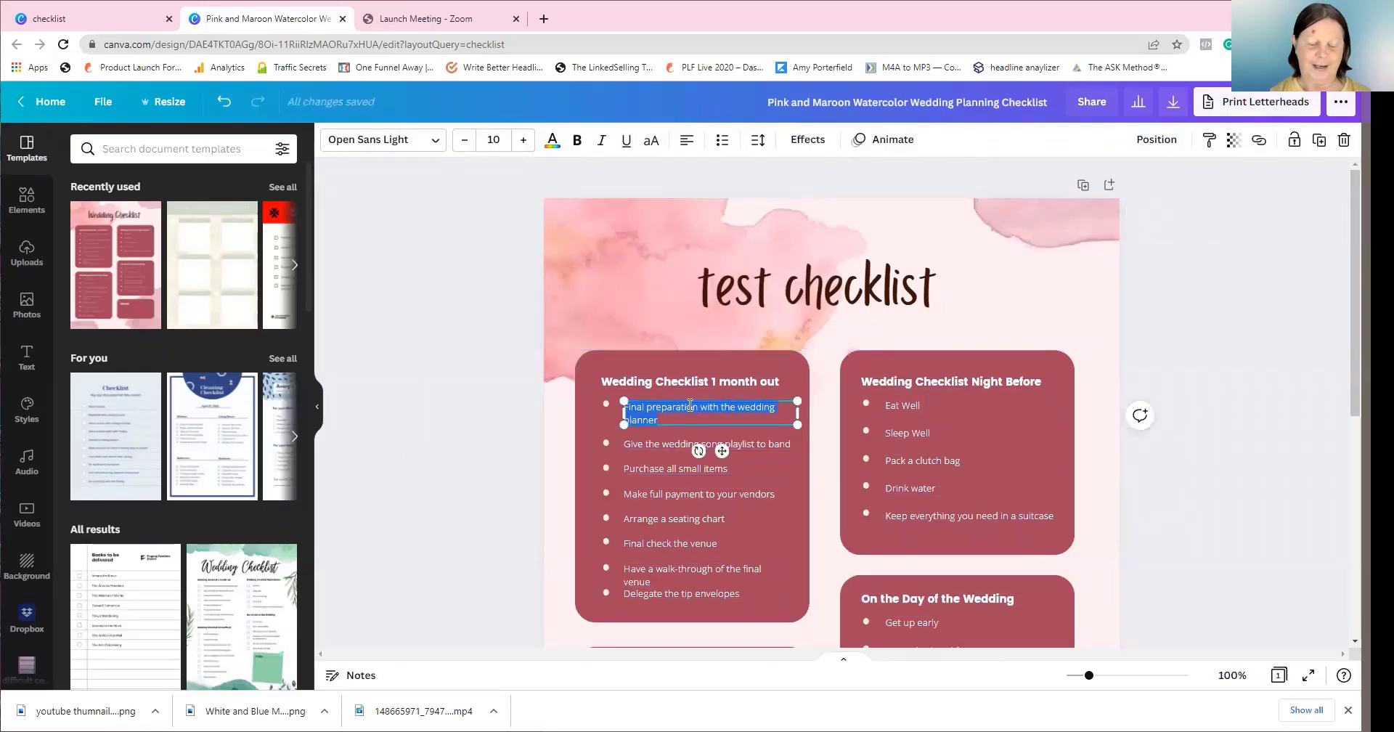
text(kkfldkfldfkldfkdlkdf)
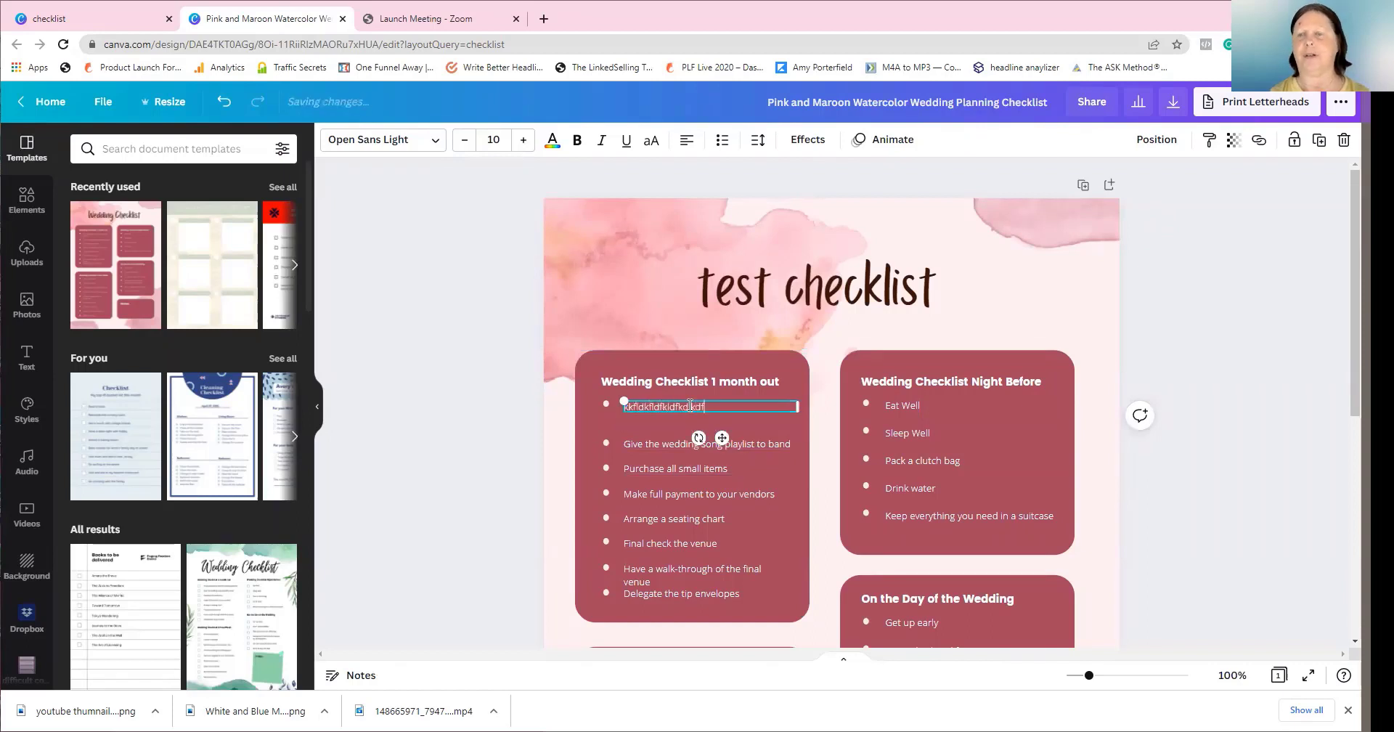
click(1171, 412)
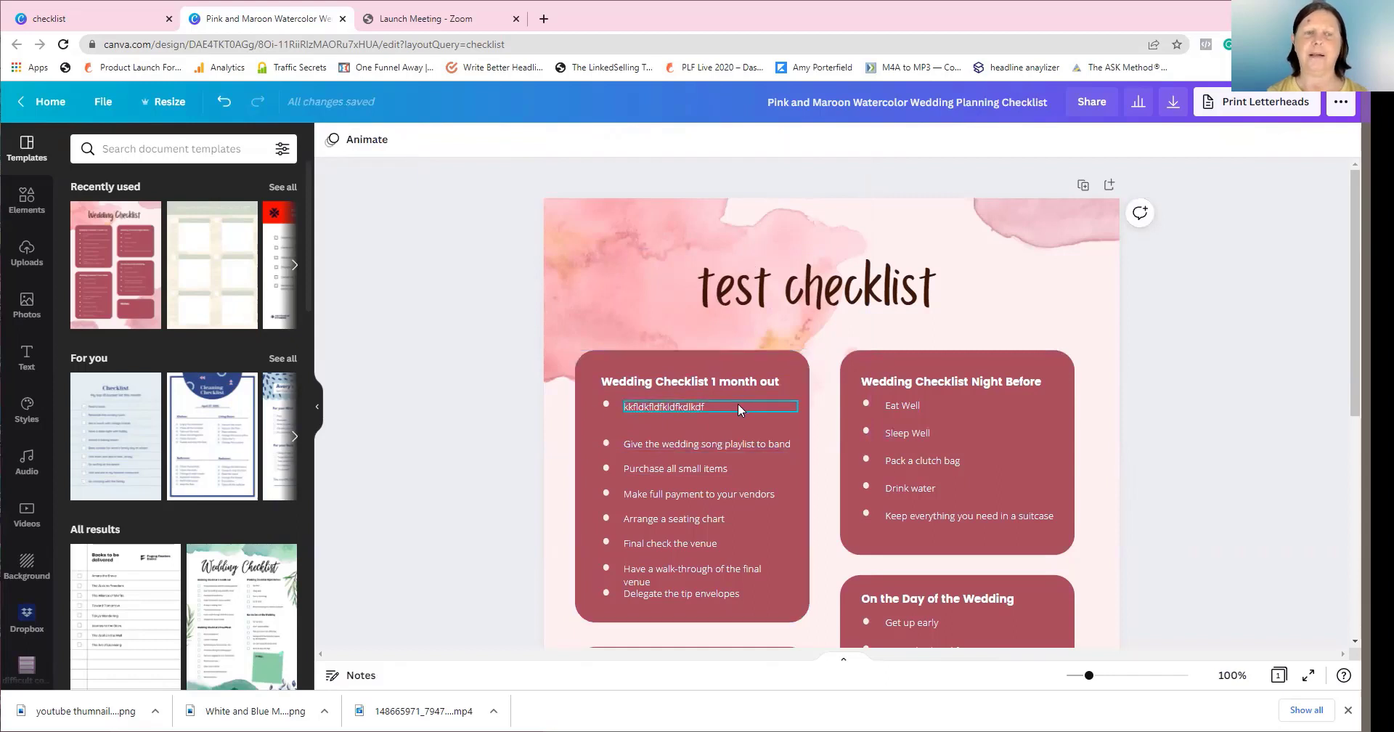
click(789, 359)
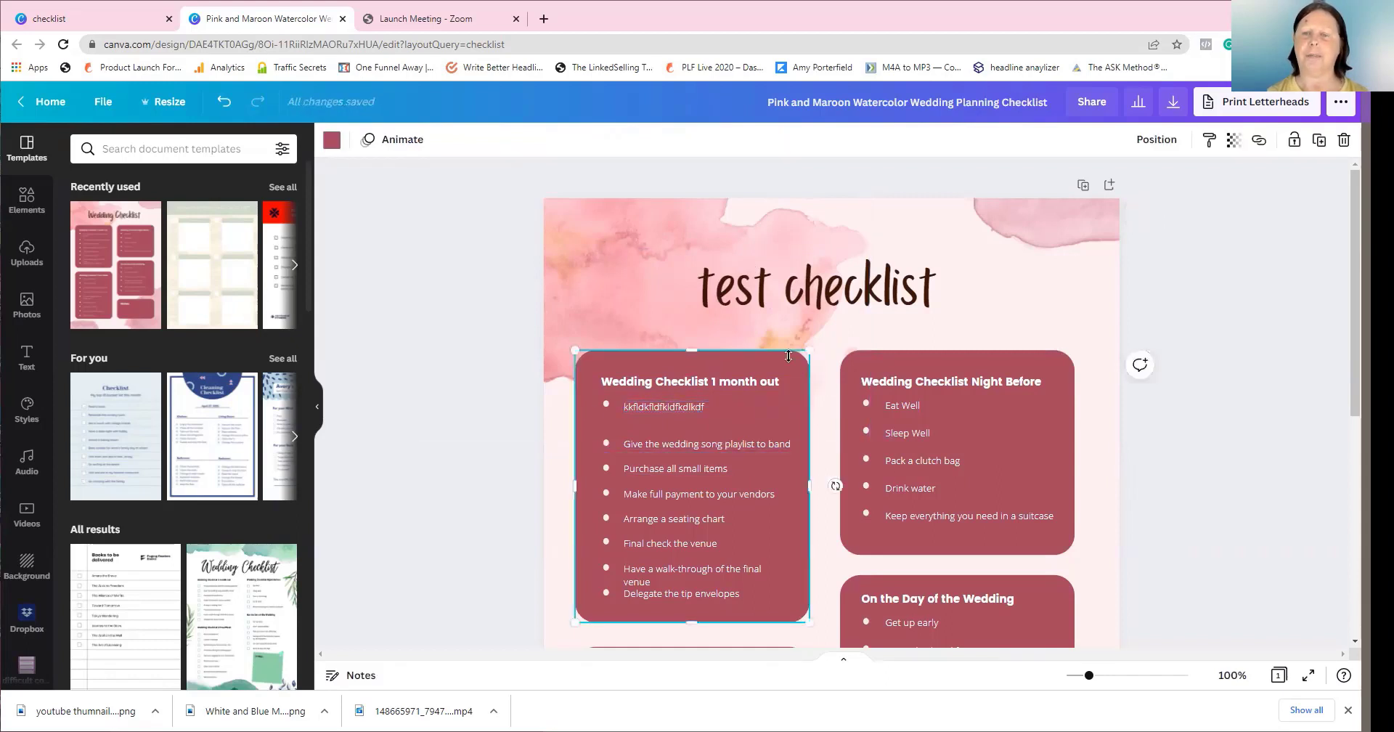
Recolour every maroon checklist card to the lighter pink #c06c84 using Change all
click(327, 145)
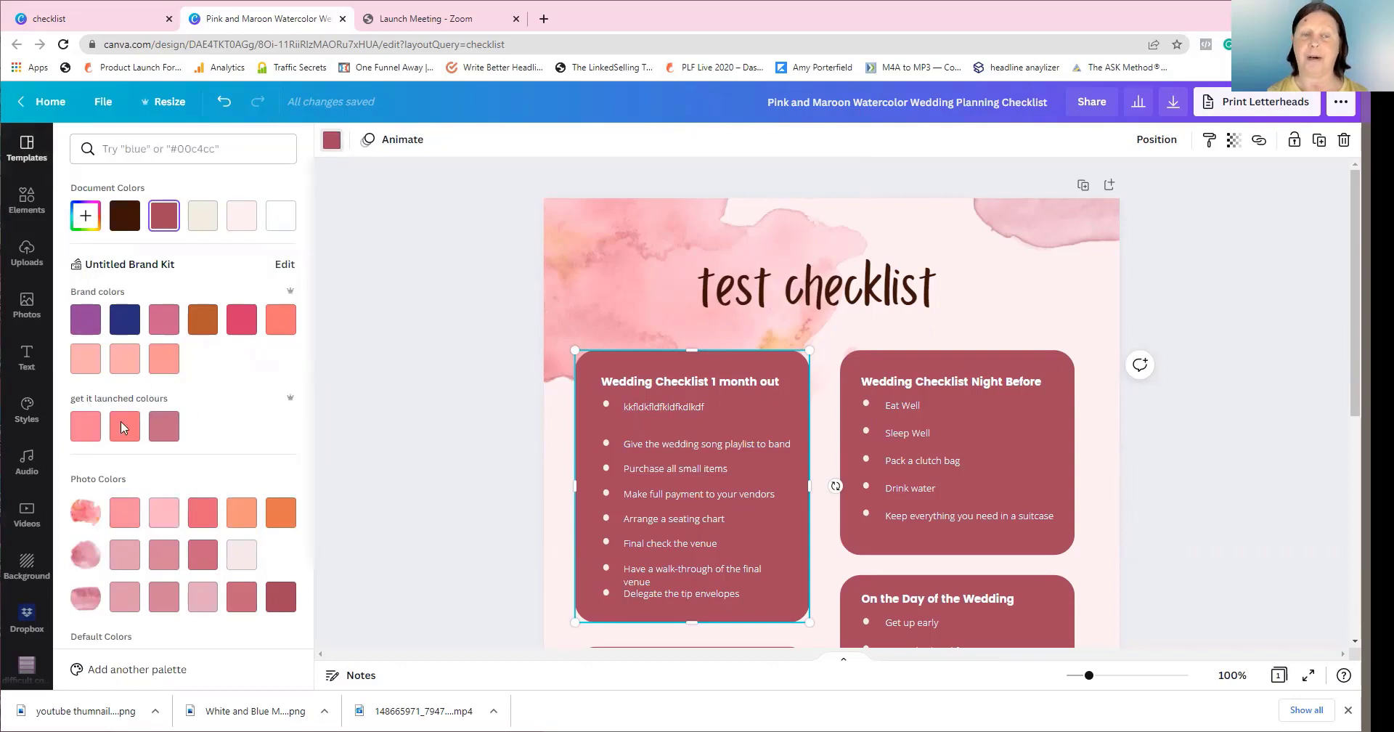
click(169, 434)
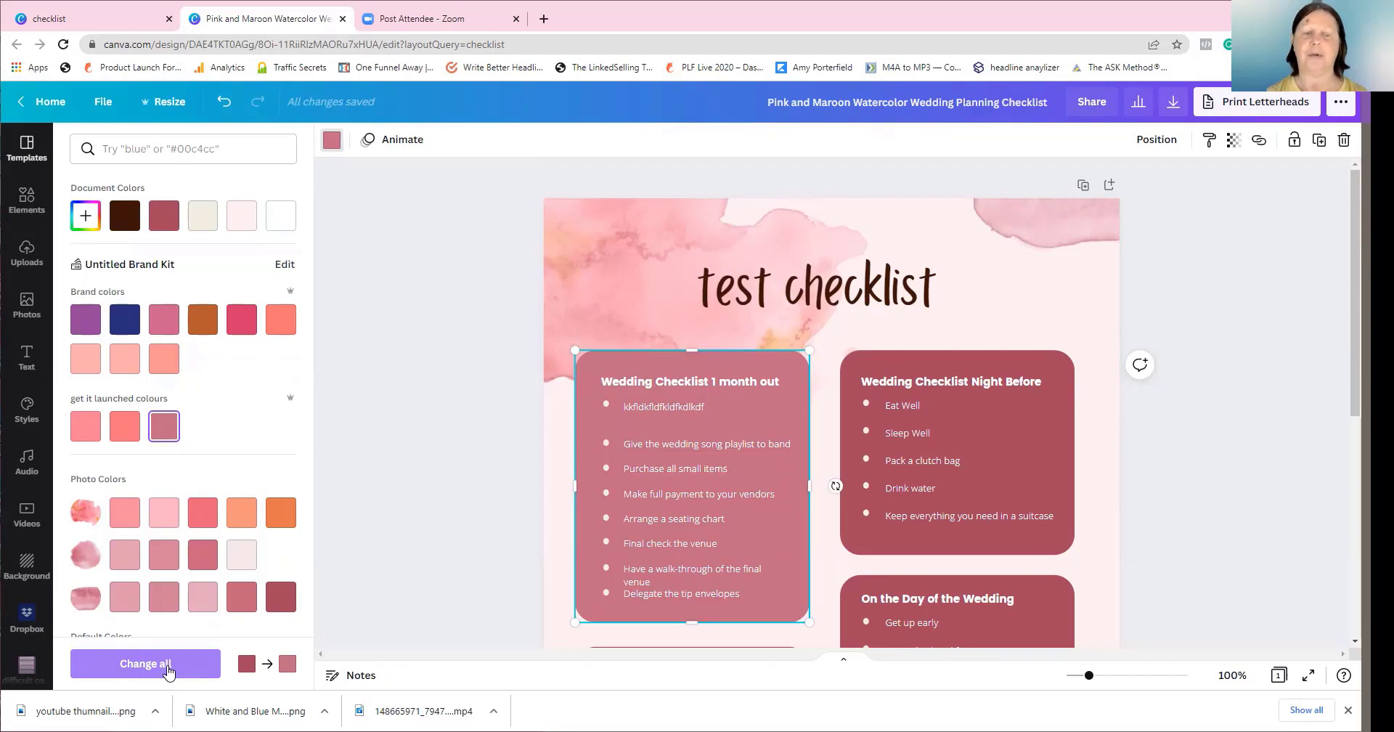
click(167, 666)
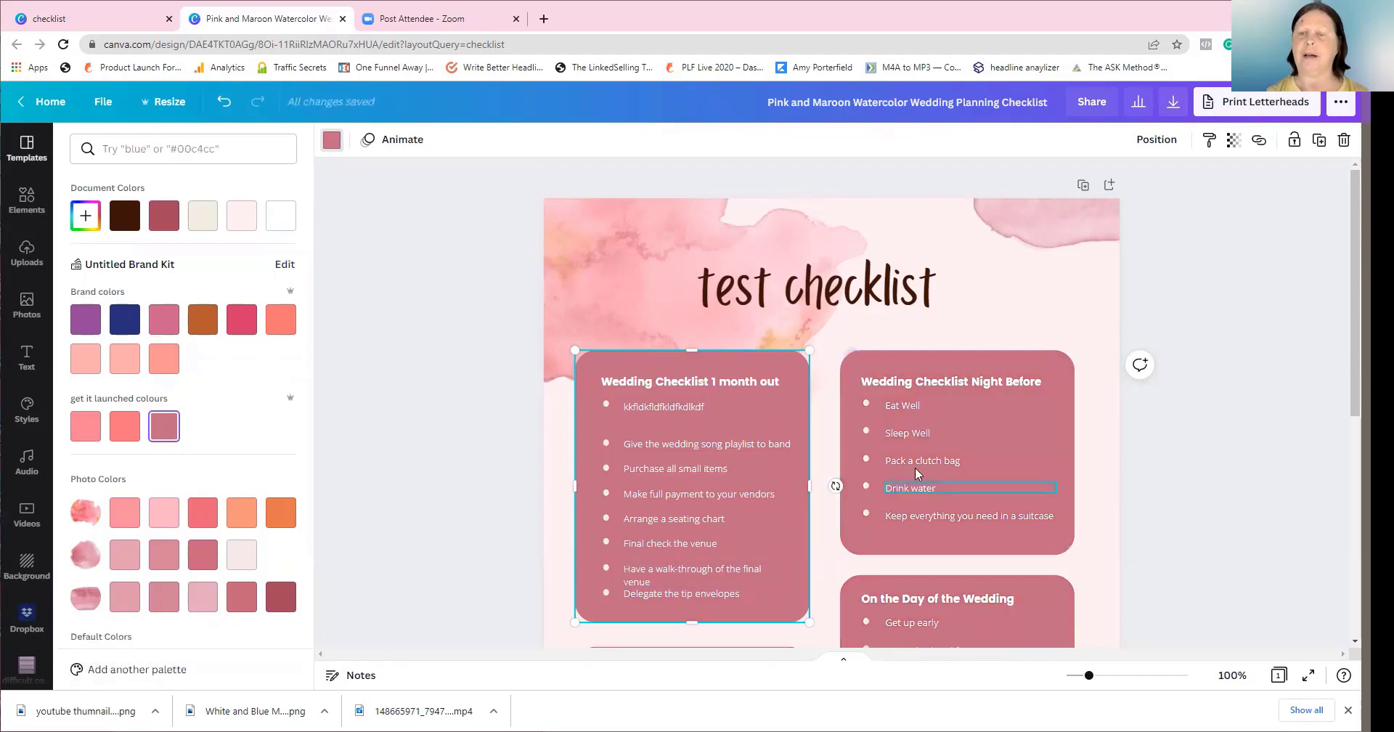
scroll(921, 465, down, 4)
scroll(921, 464, down, 2)
scroll(921, 463, up, 6)
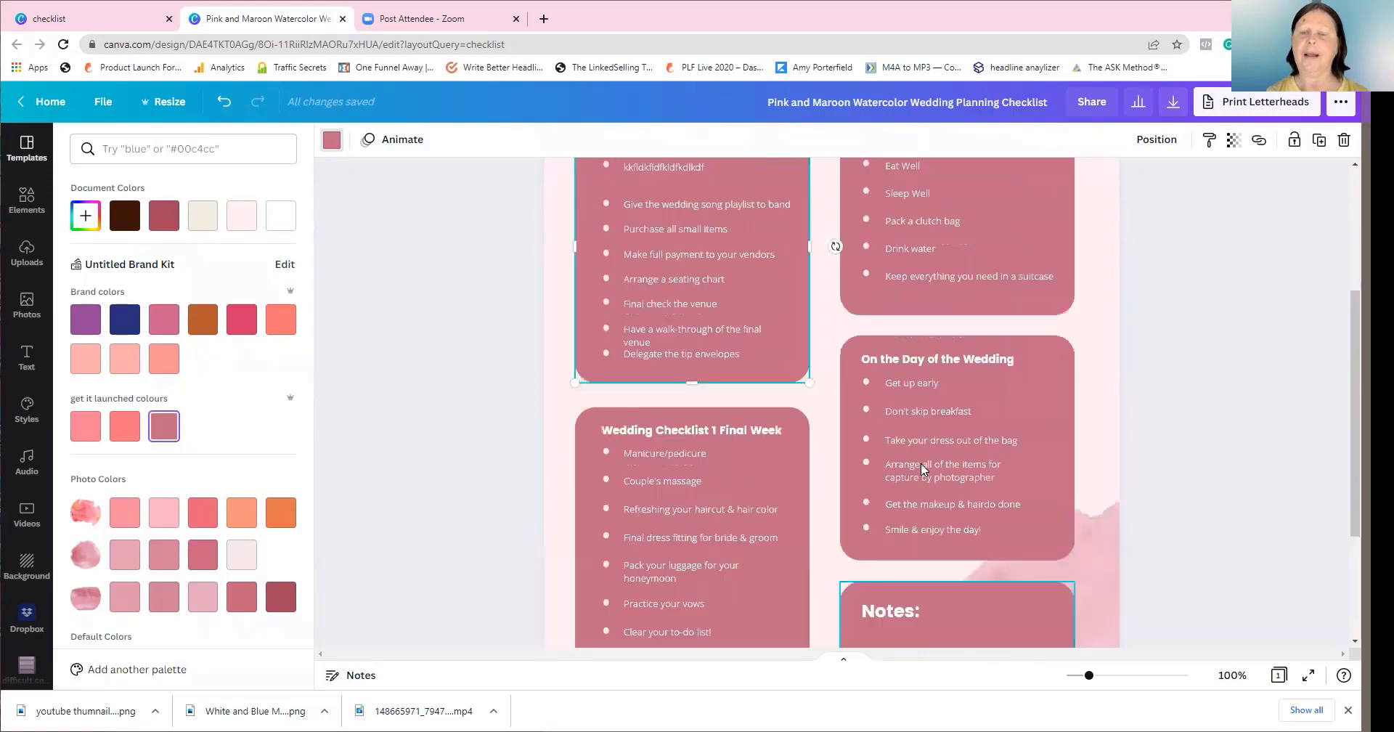
click(813, 290)
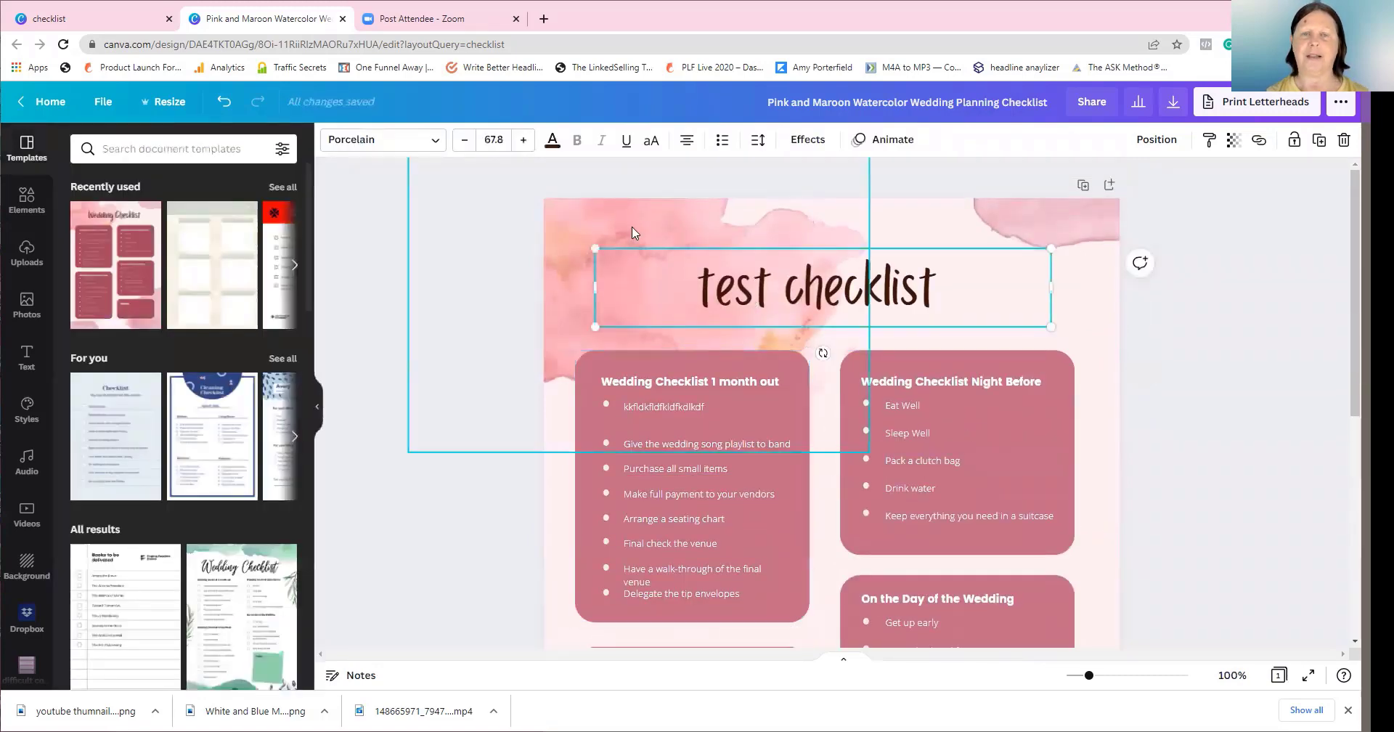
click(552, 142)
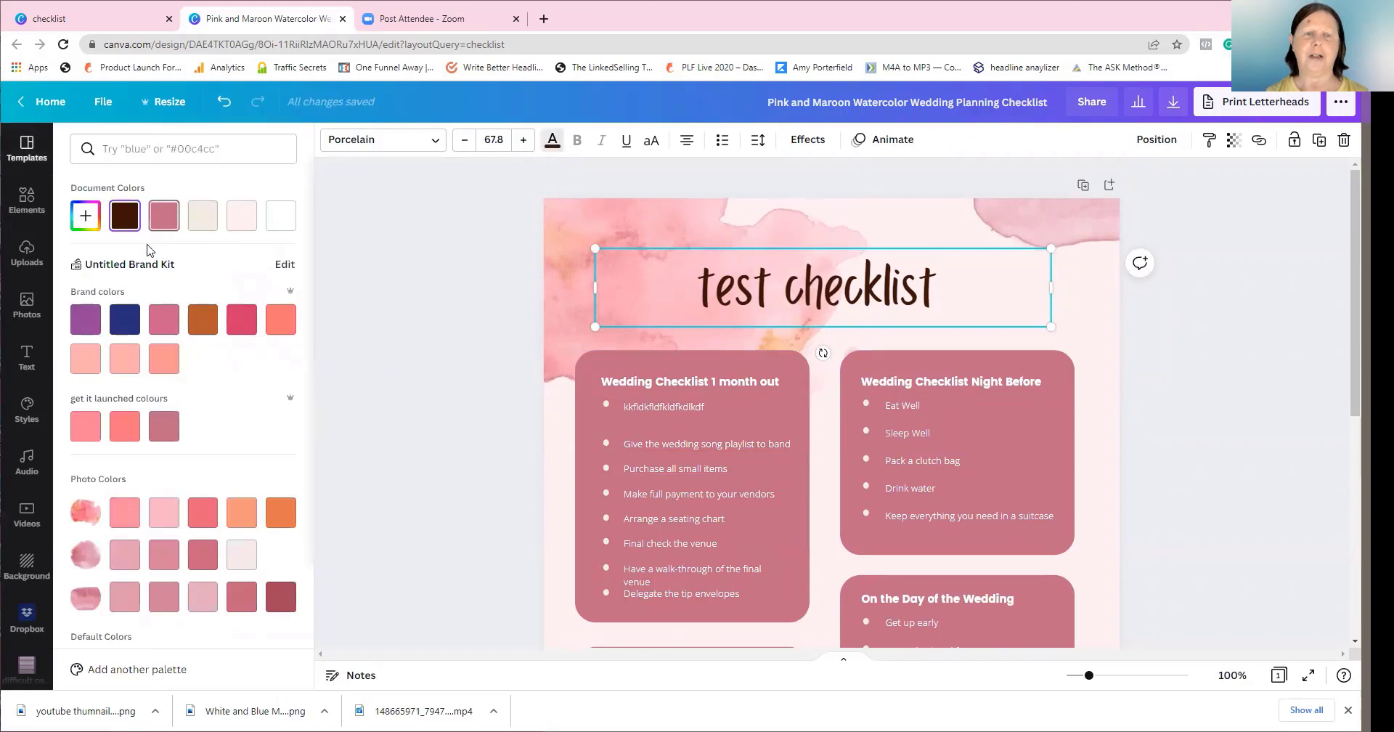
Make the 'test checklist' title text purple
scroll(171, 416, down, 2)
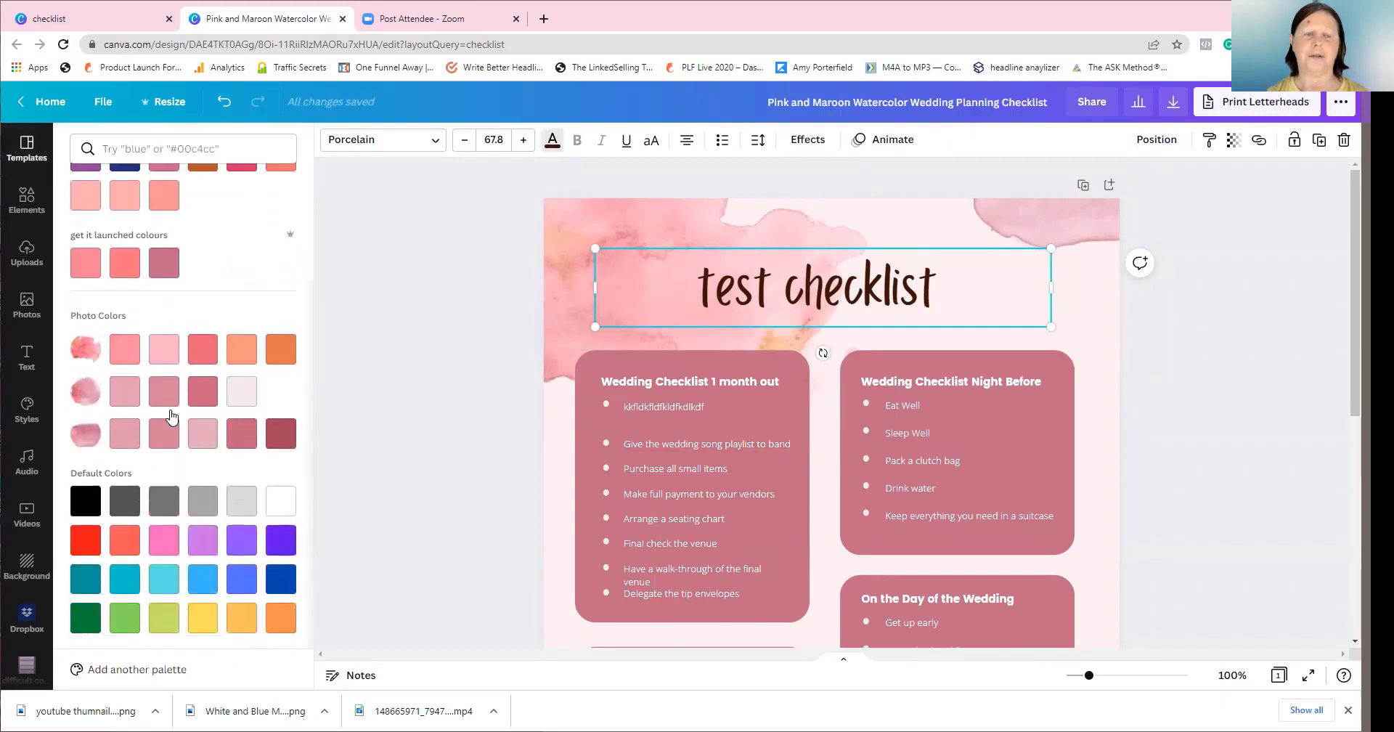
click(278, 543)
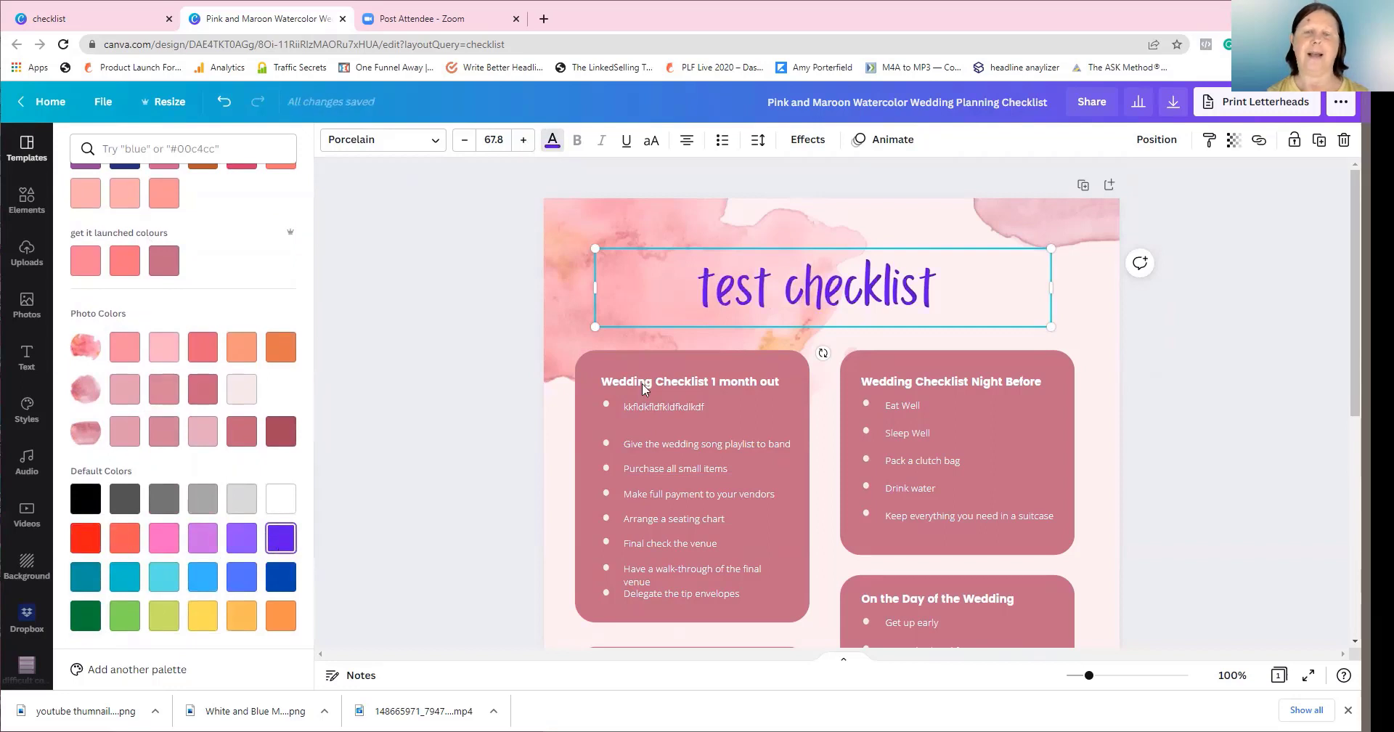
key(Escape)
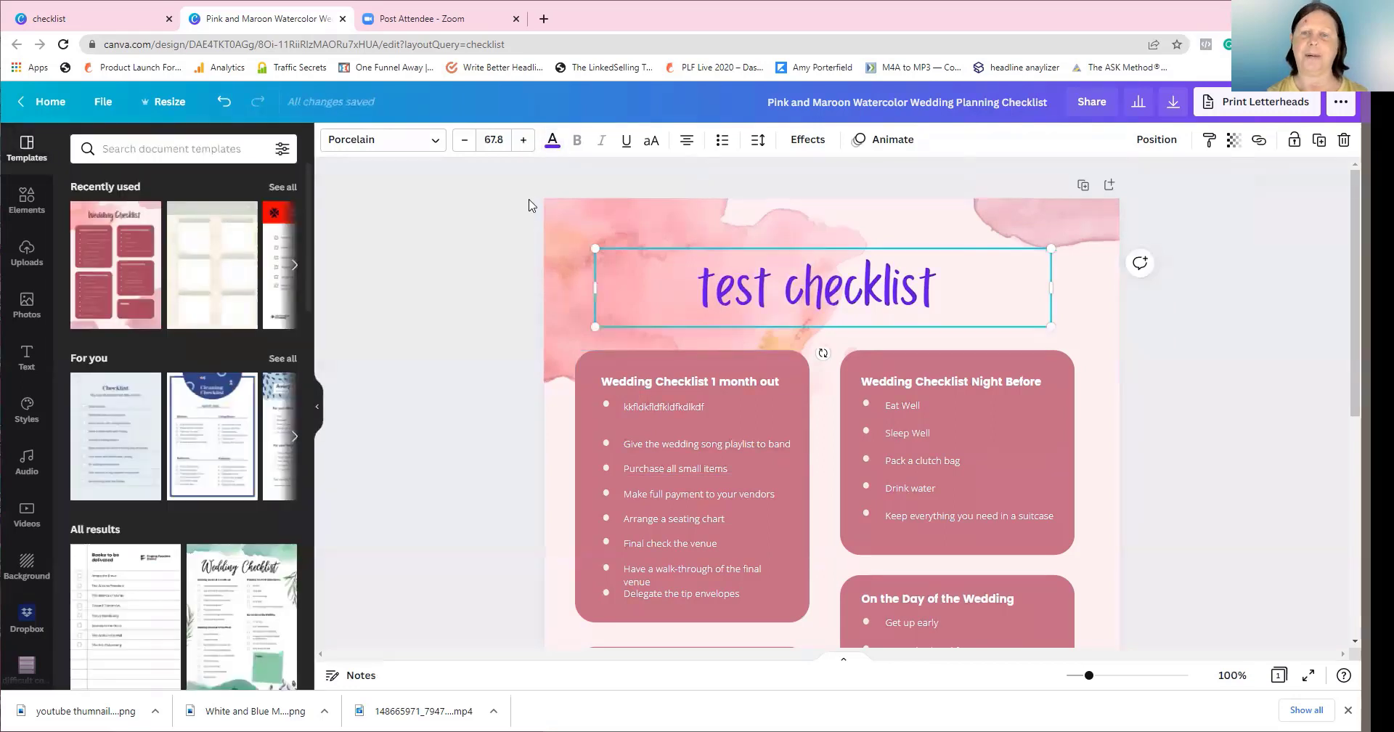
Delete the watercolour art from the page's top-right and top-left corners
click(1045, 224)
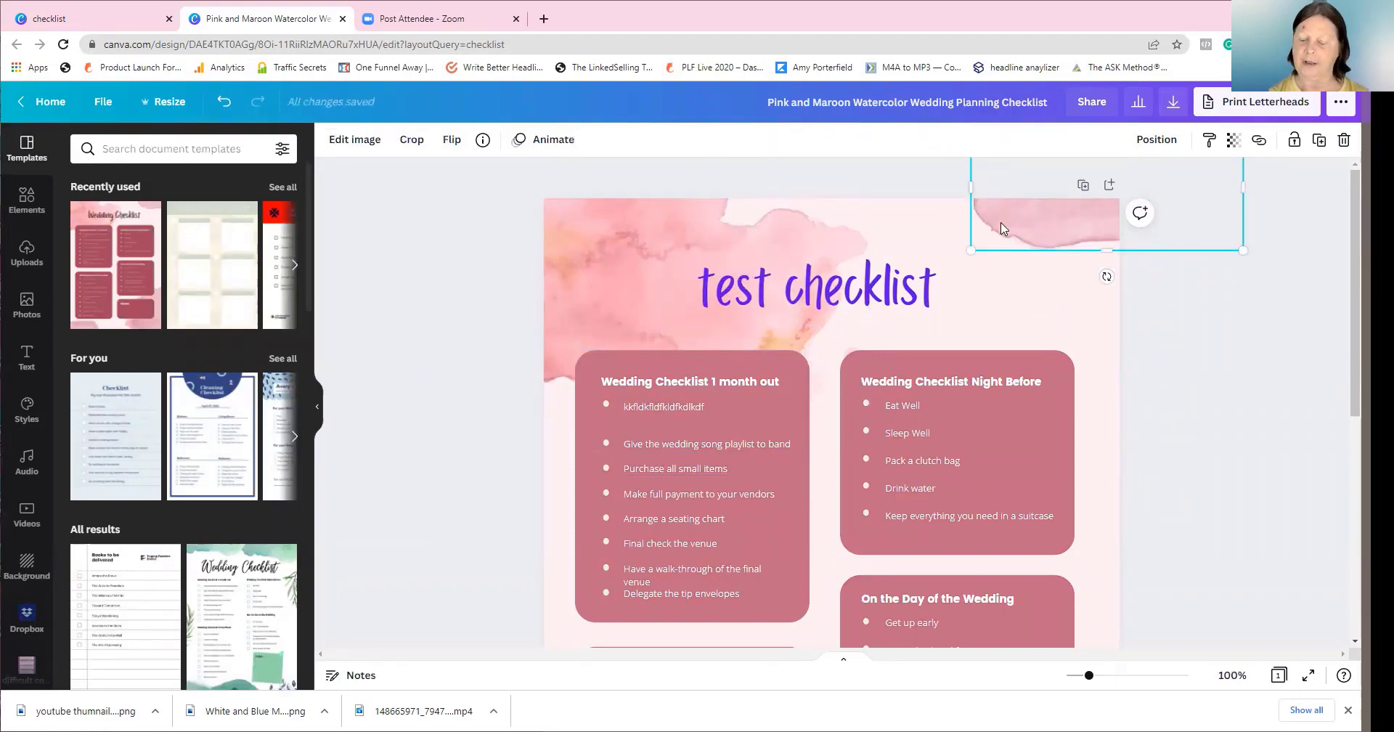
key(Delete)
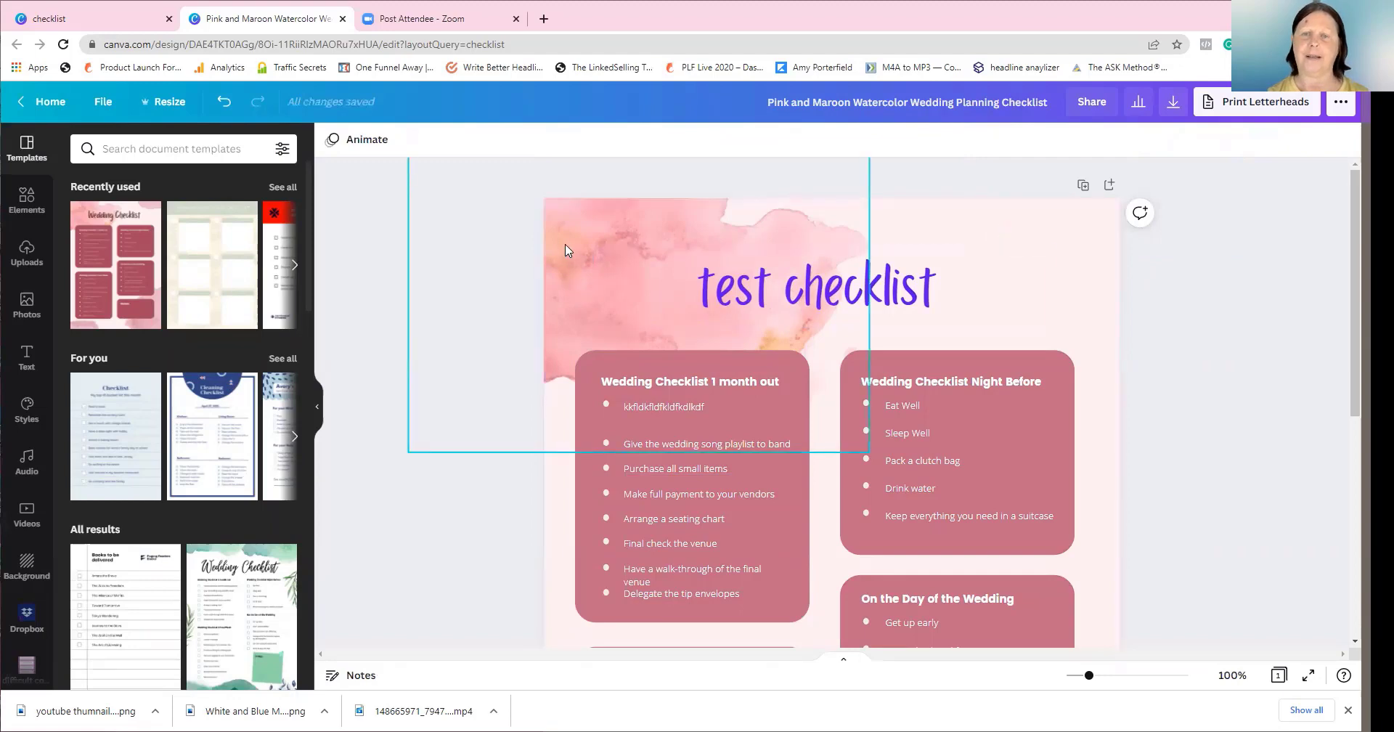
click(567, 249)
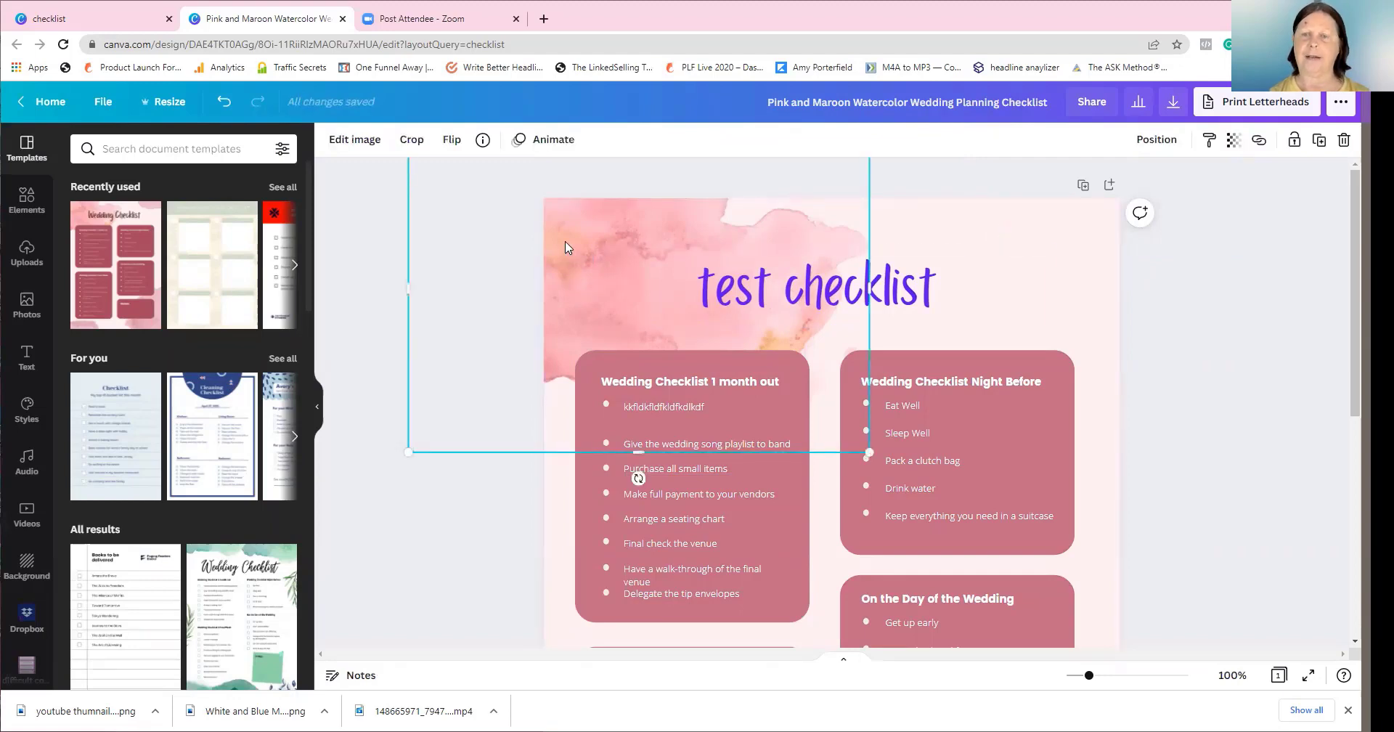
key(Delete)
scroll(567, 247, down, 6)
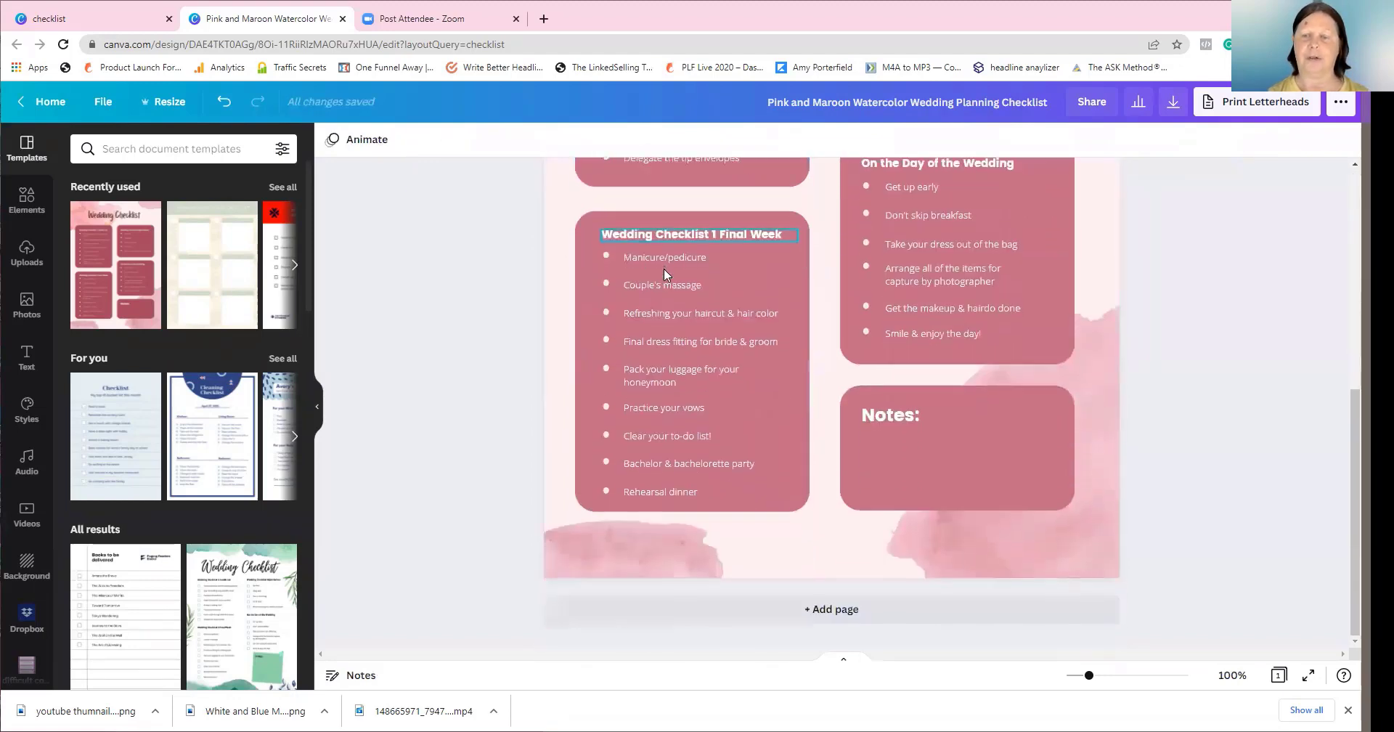
scroll(795, 412, up, 6)
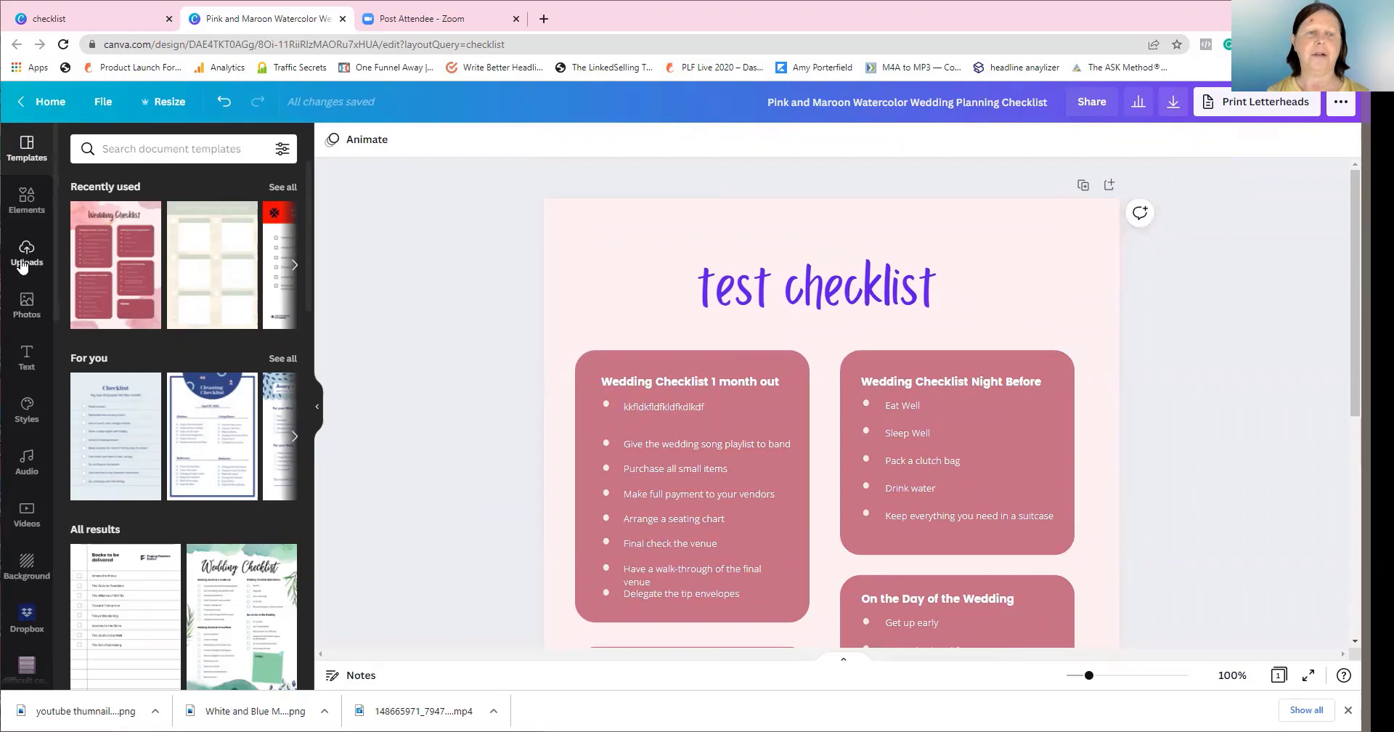
click(27, 201)
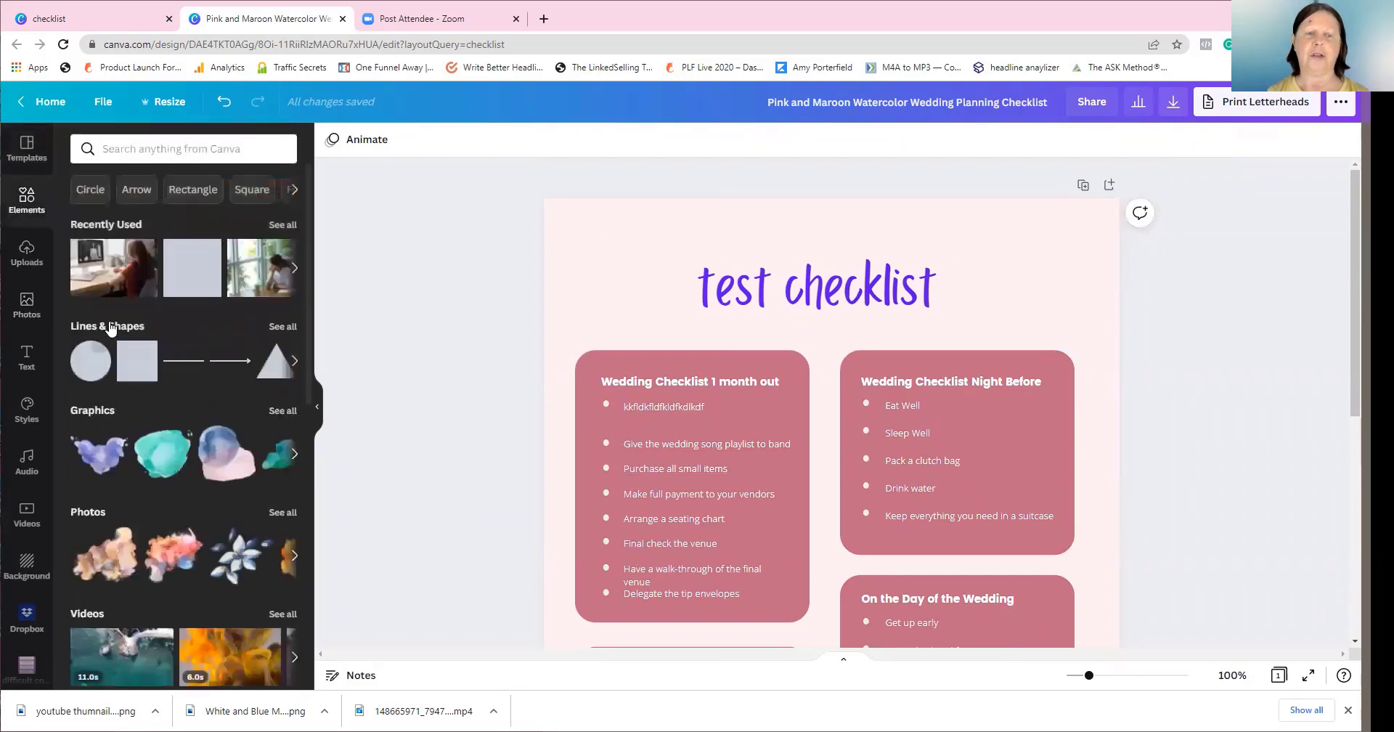
Add a square from Lines & Shapes at the top right, rotated about 32° and enlarged
click(103, 327)
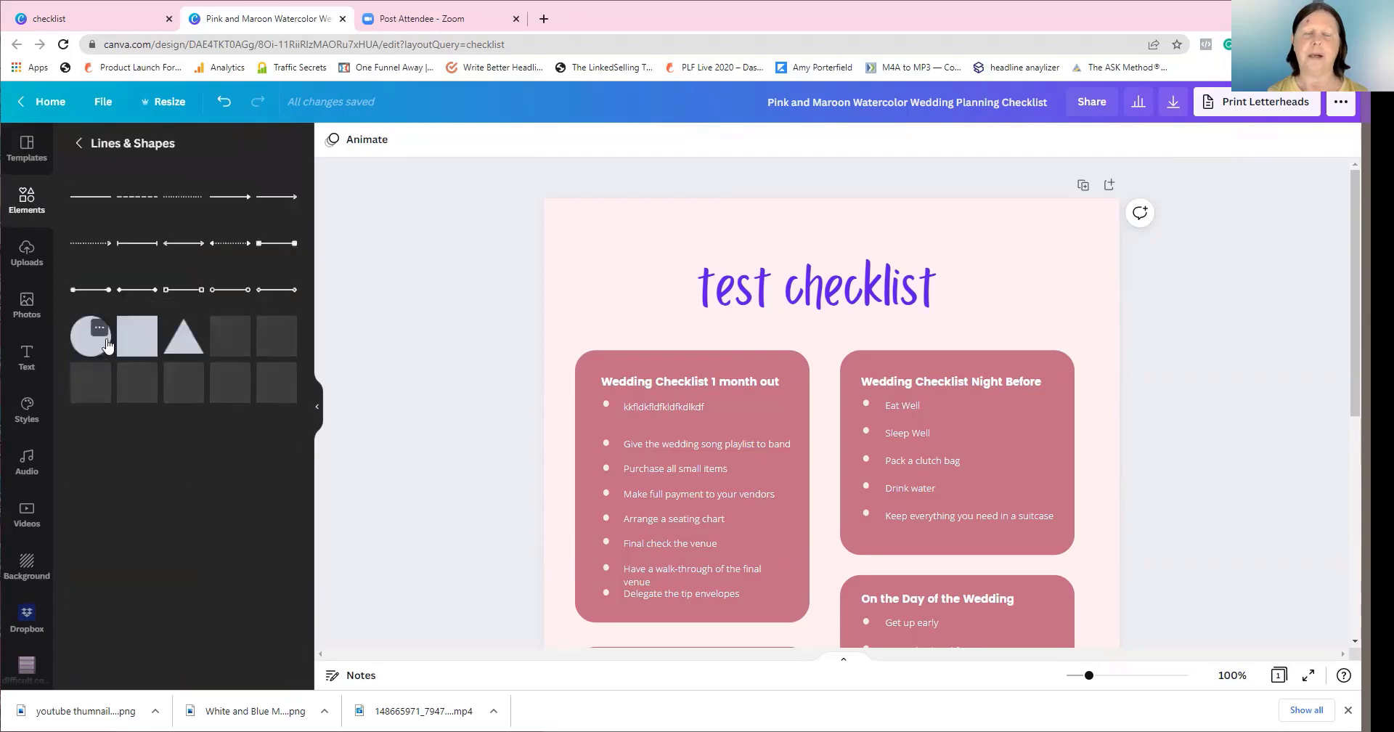
click(129, 338)
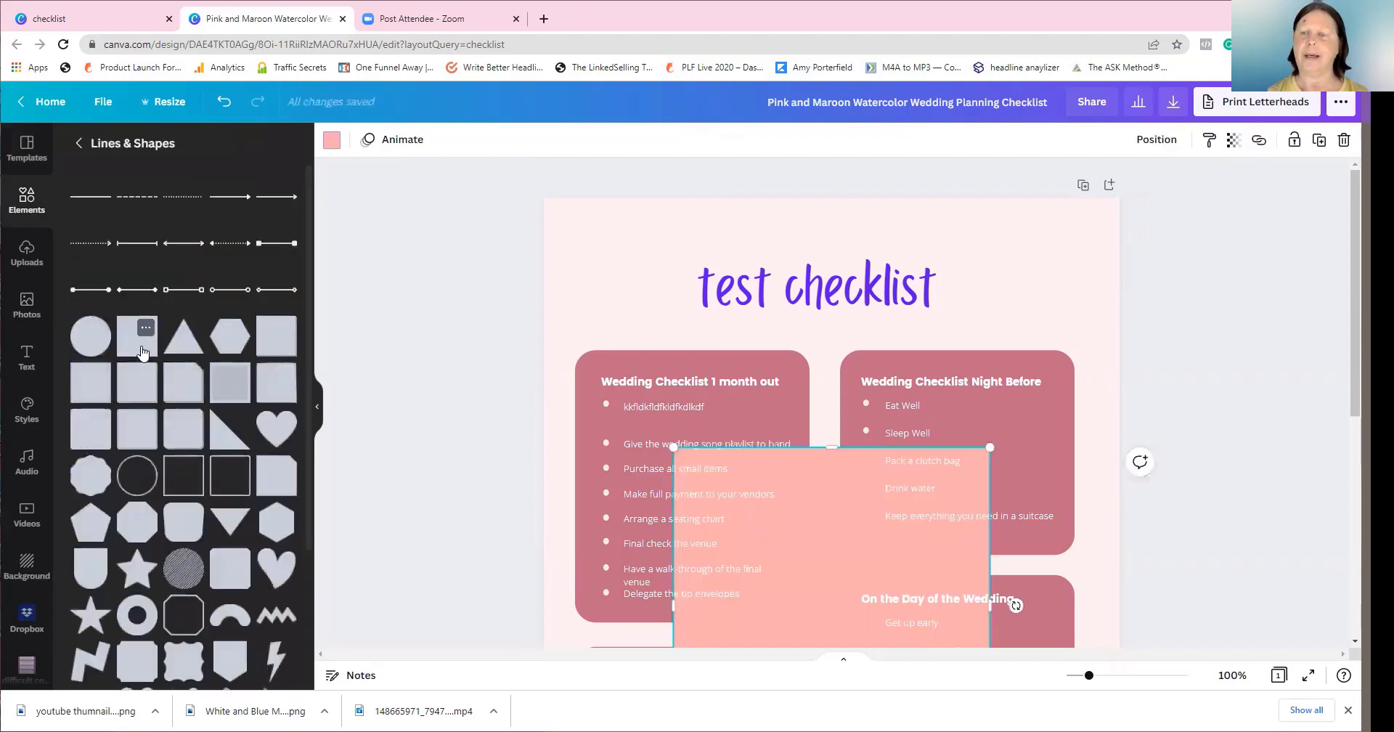
drag(808, 570, 1014, 181)
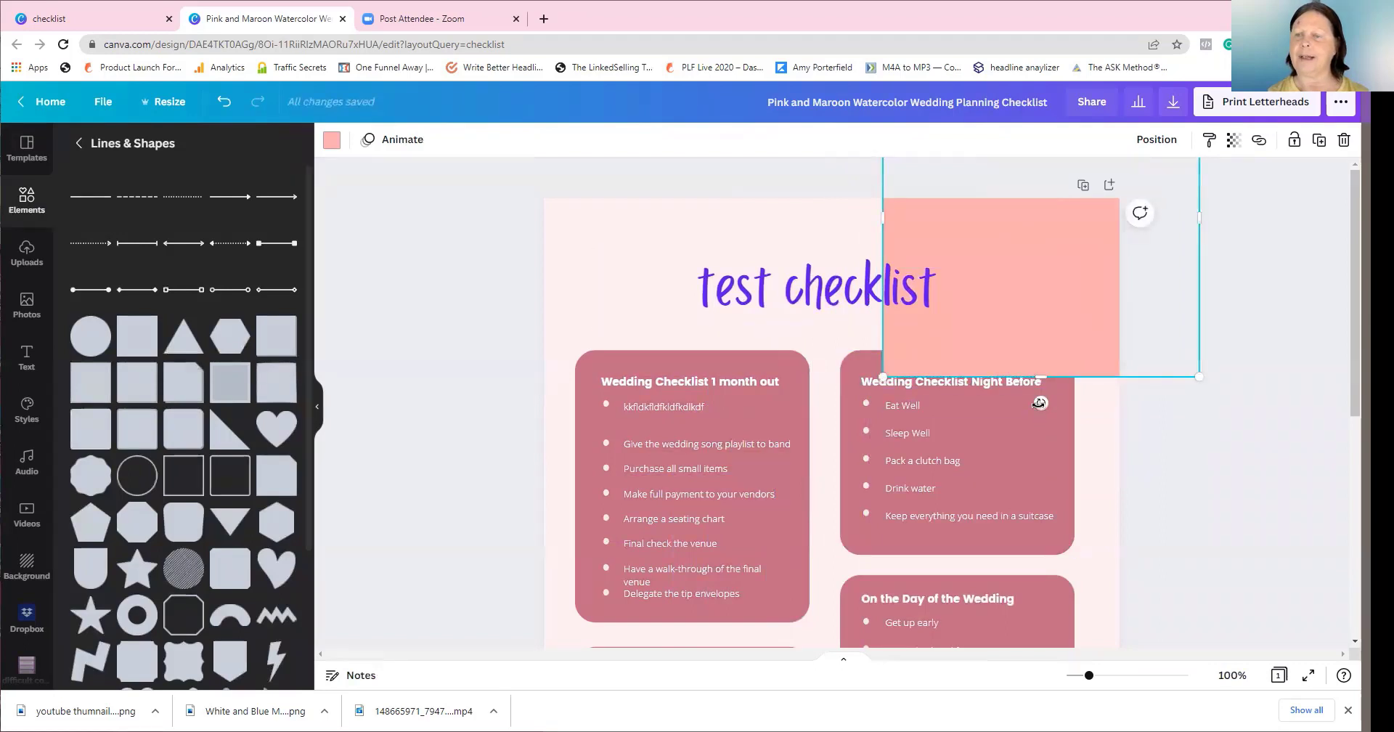
drag(1040, 403, 957, 342)
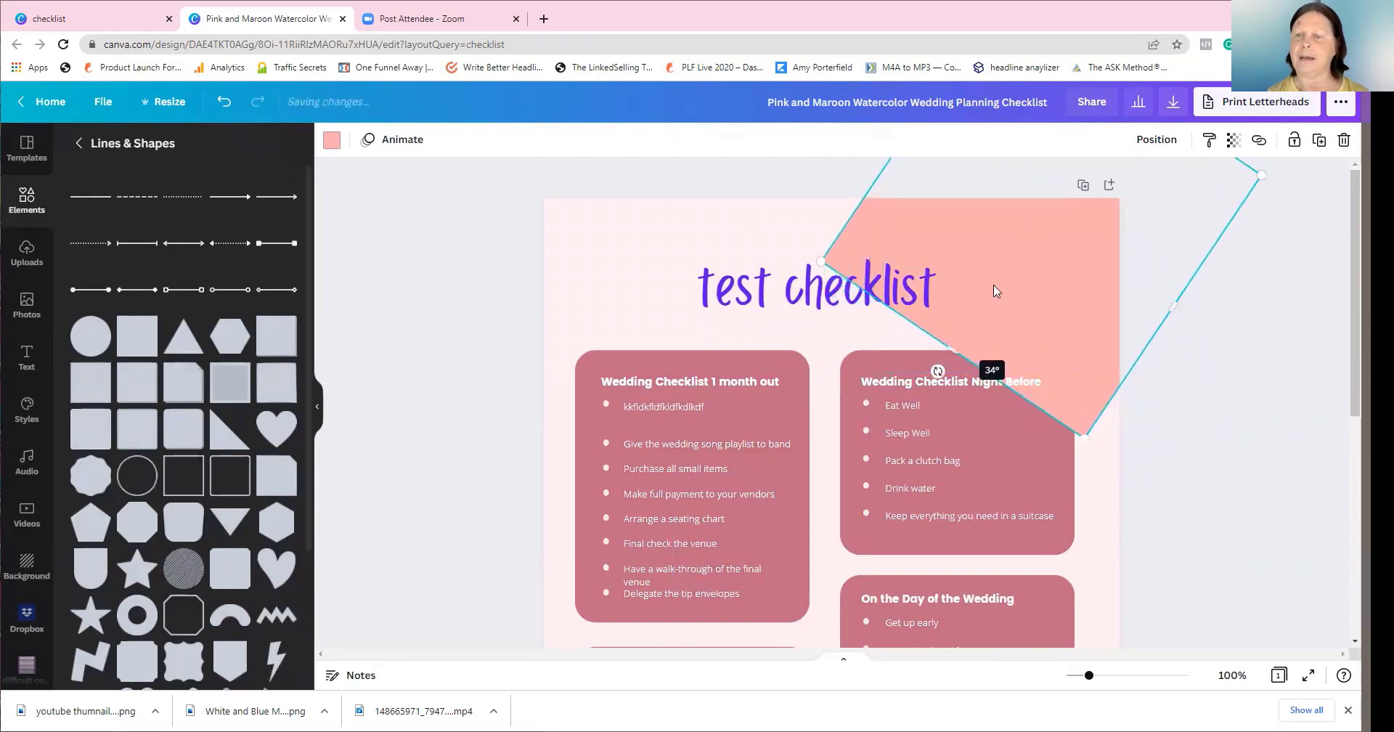
drag(1043, 237, 1097, 201)
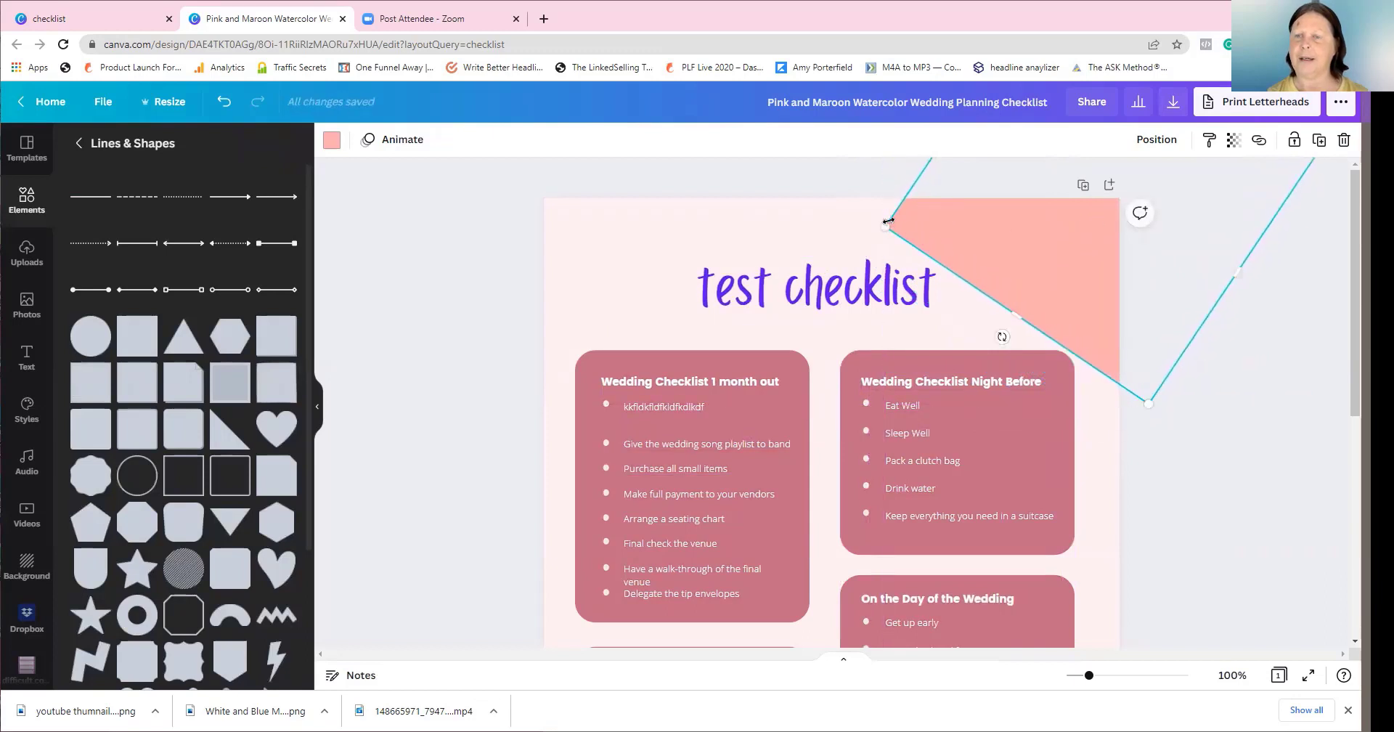
drag(888, 220, 818, 239)
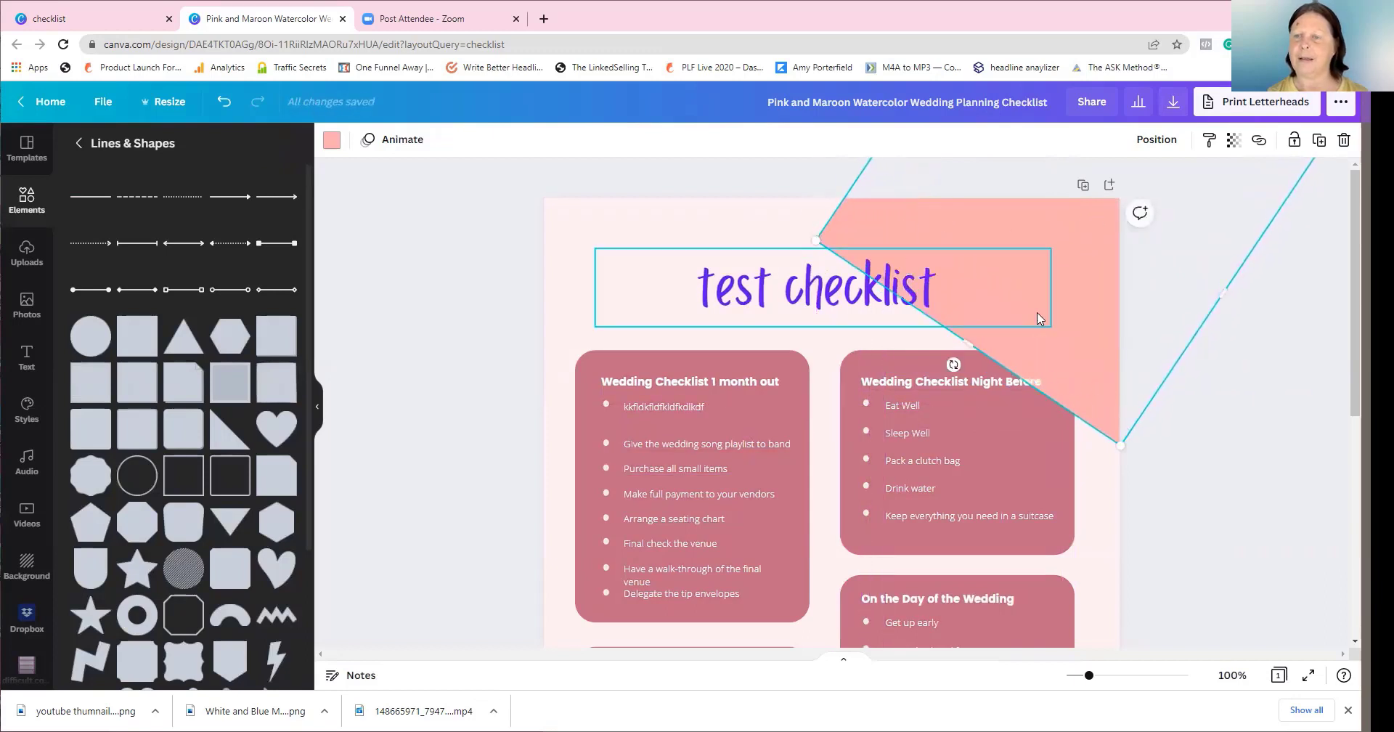
click(1046, 247)
Send the title and peach square backward so the square sits behind the checklist boxes
click(1157, 139)
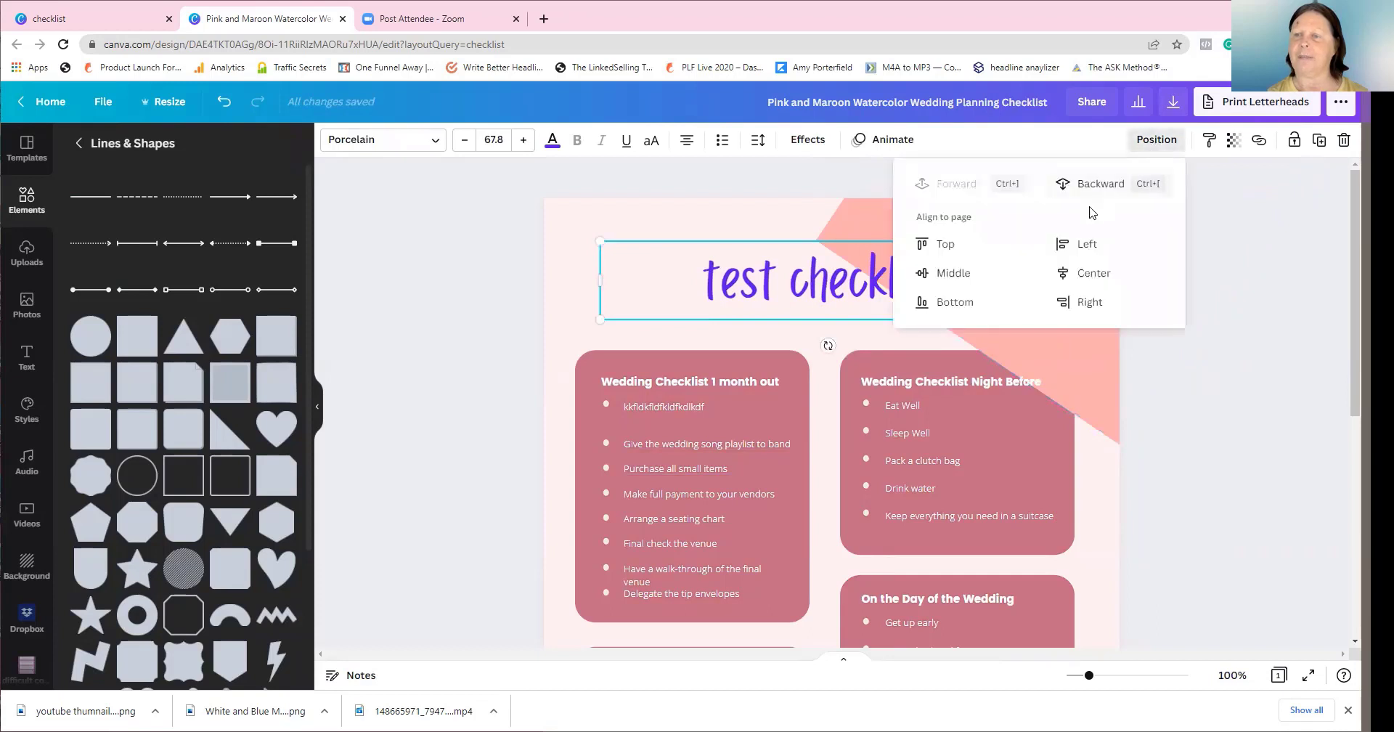
click(1095, 186)
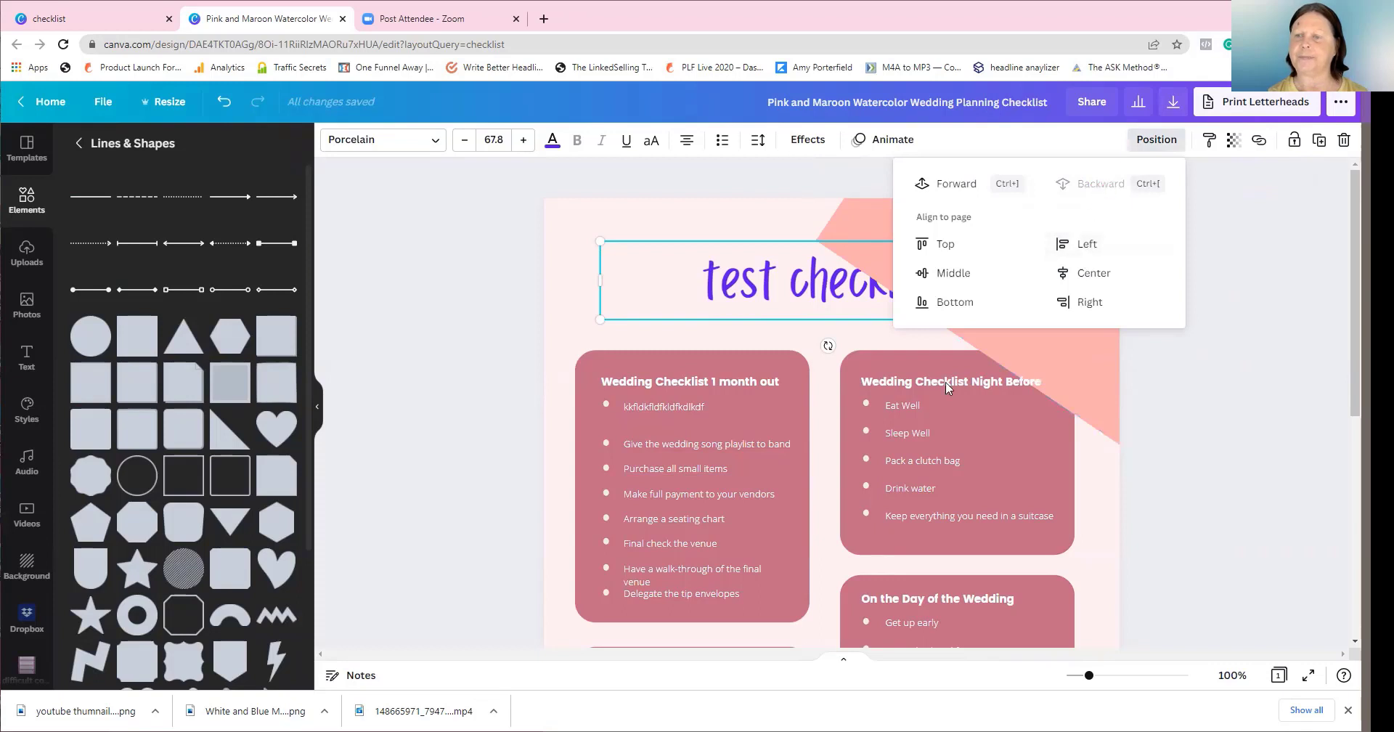
click(1094, 384)
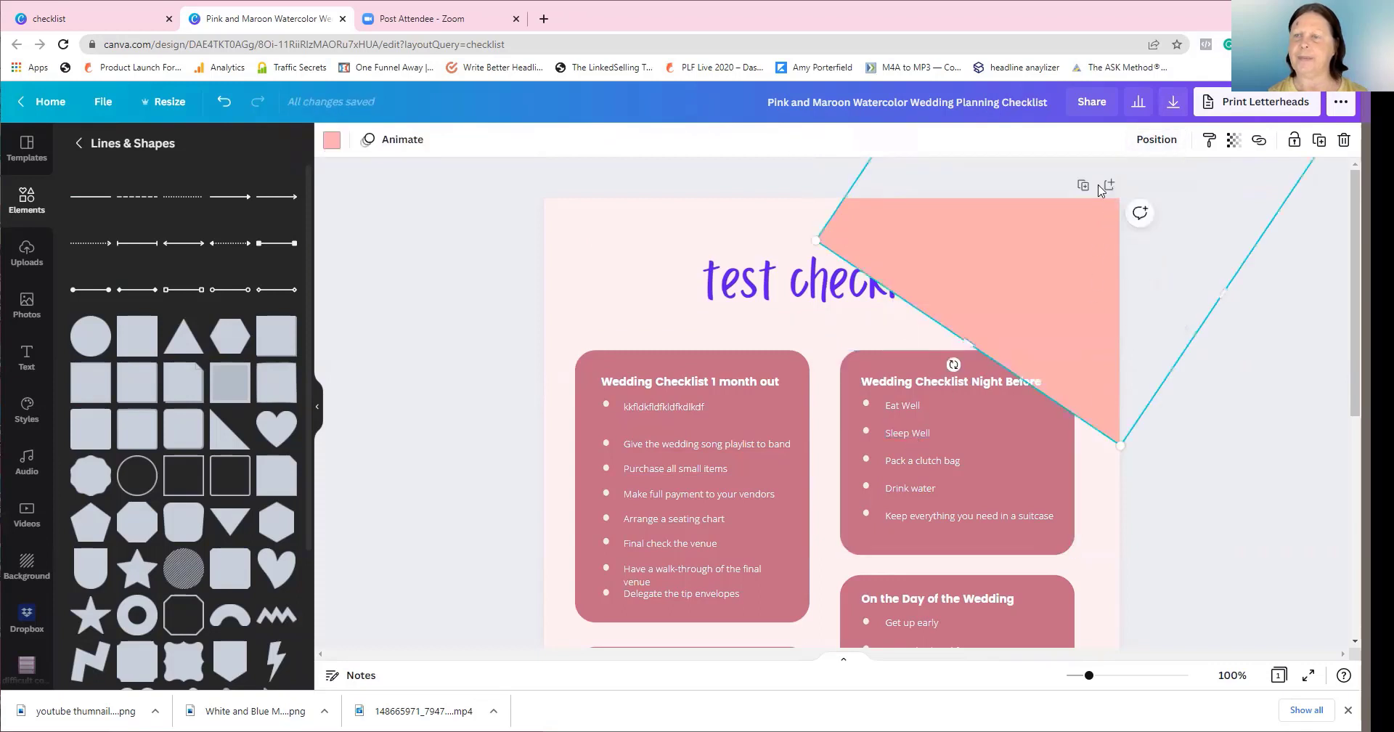
click(1150, 139)
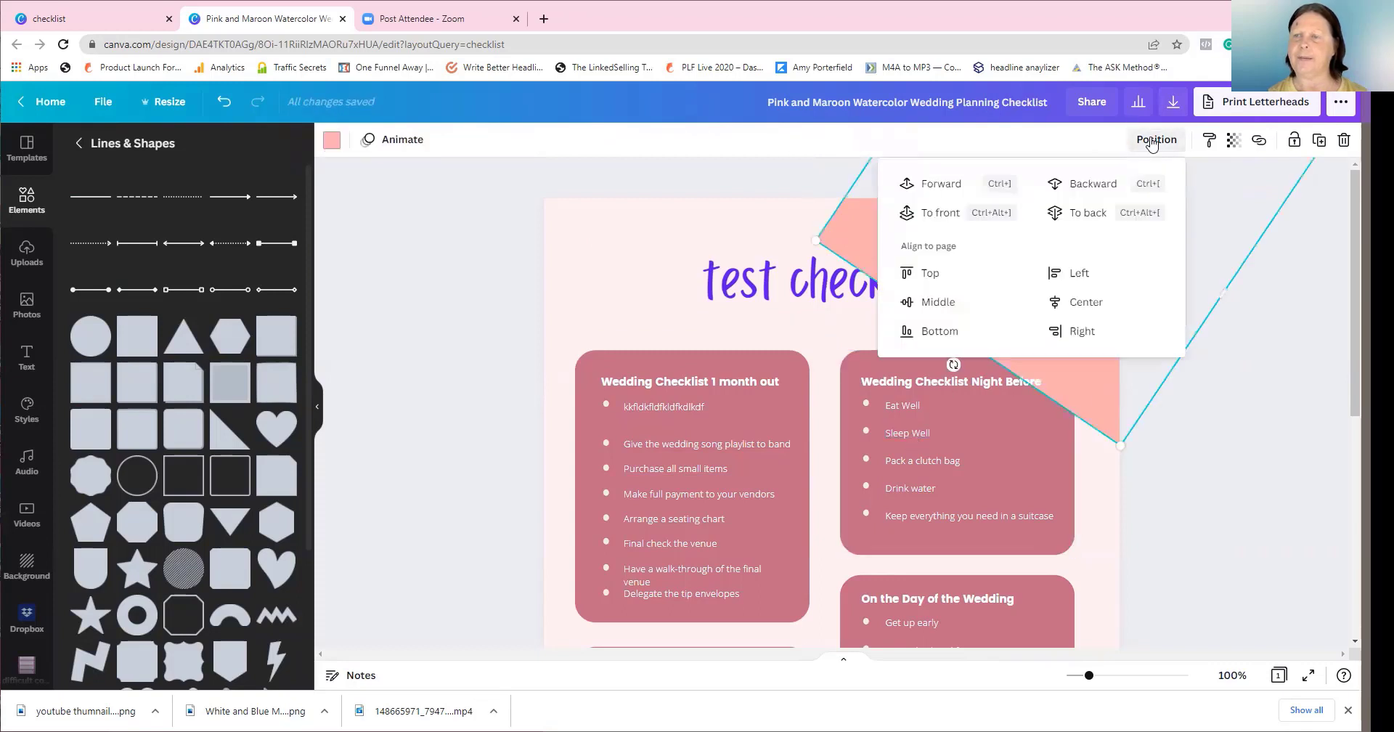
click(1097, 184)
click(1244, 424)
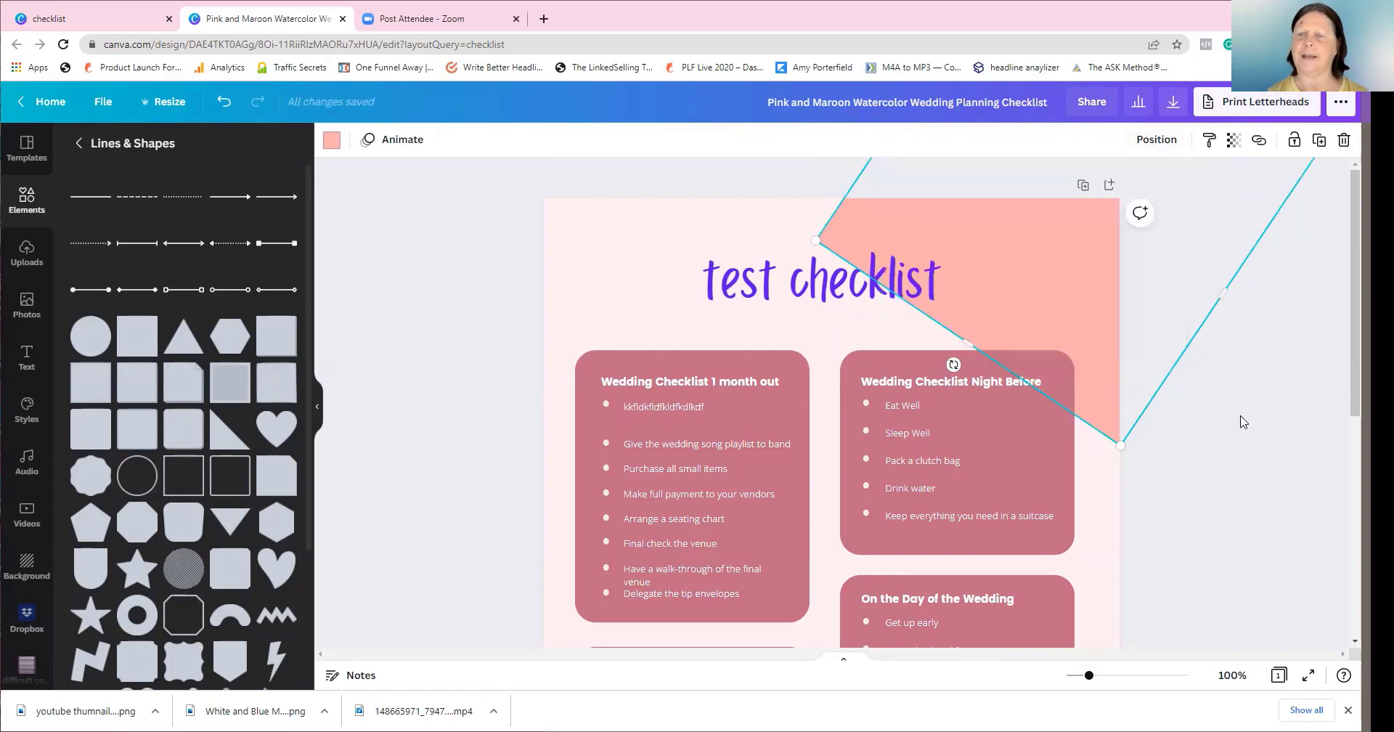
Reposition and enlarge the peach square across the upper right, then return to Canva home
drag(1048, 301, 1038, 308)
drag(1086, 260, 1057, 306)
drag(1029, 306, 1025, 305)
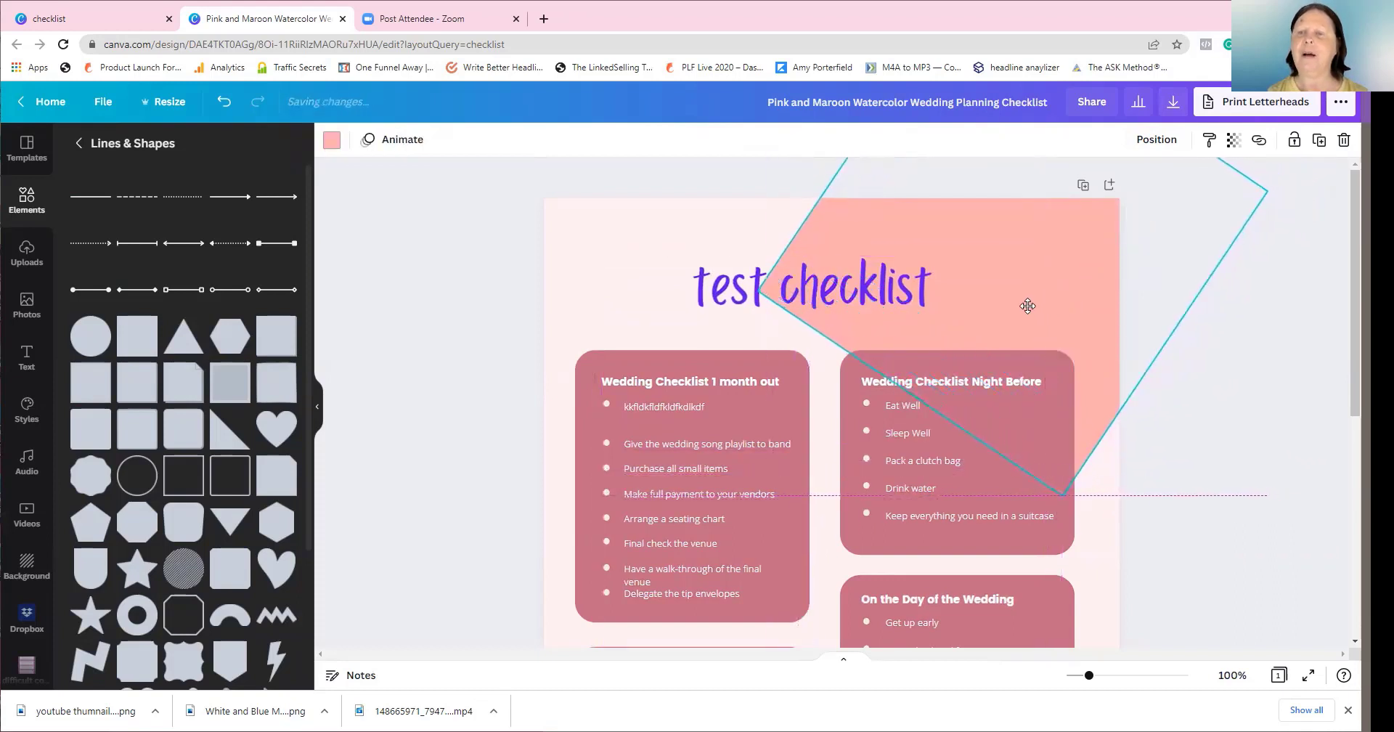
drag(1060, 496, 1151, 678)
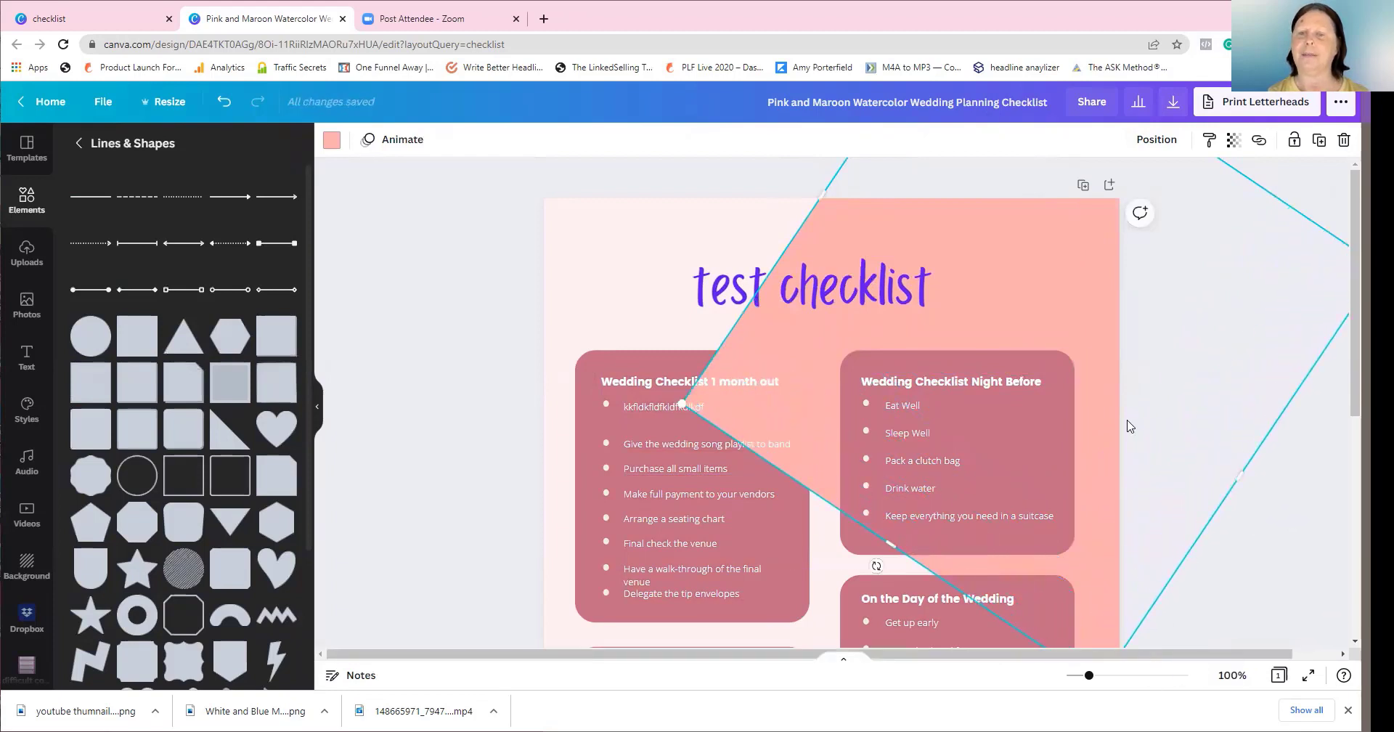
drag(689, 370, 790, 338)
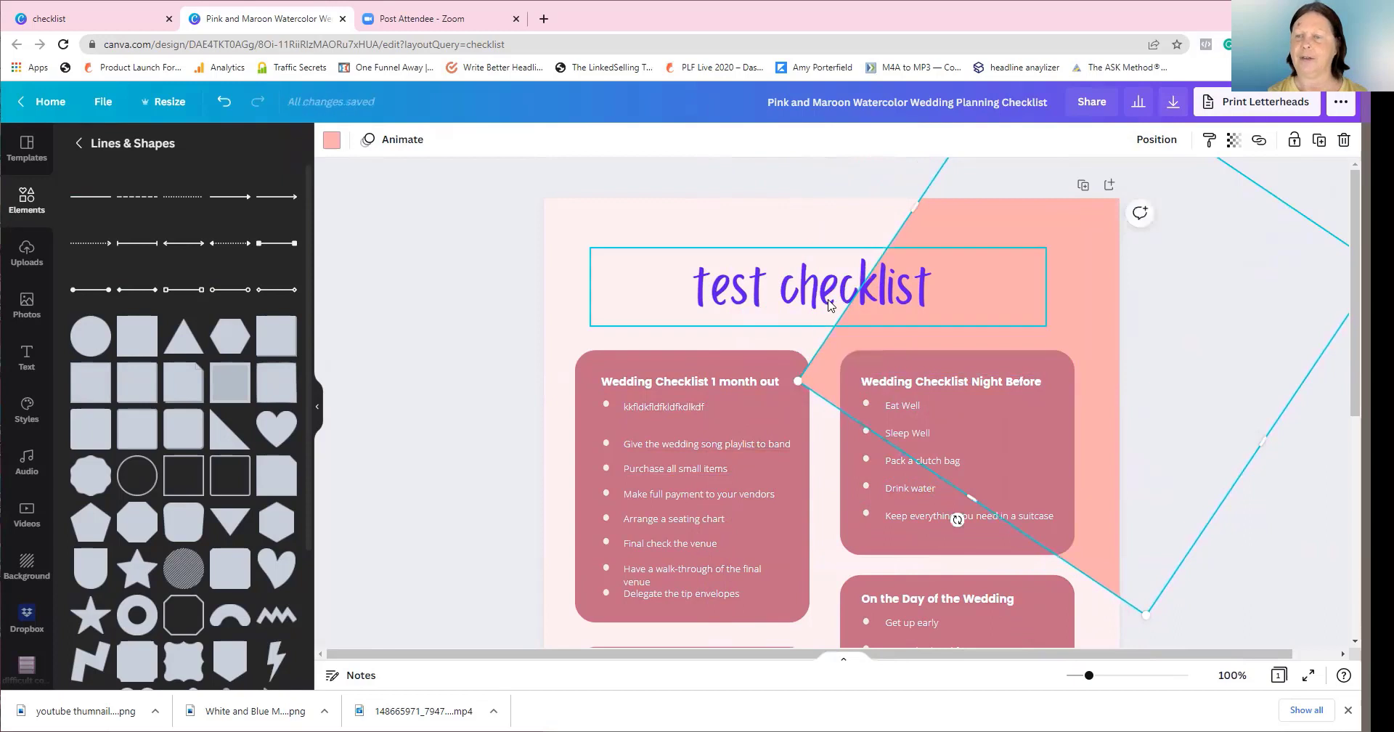
click(831, 303)
click(1117, 287)
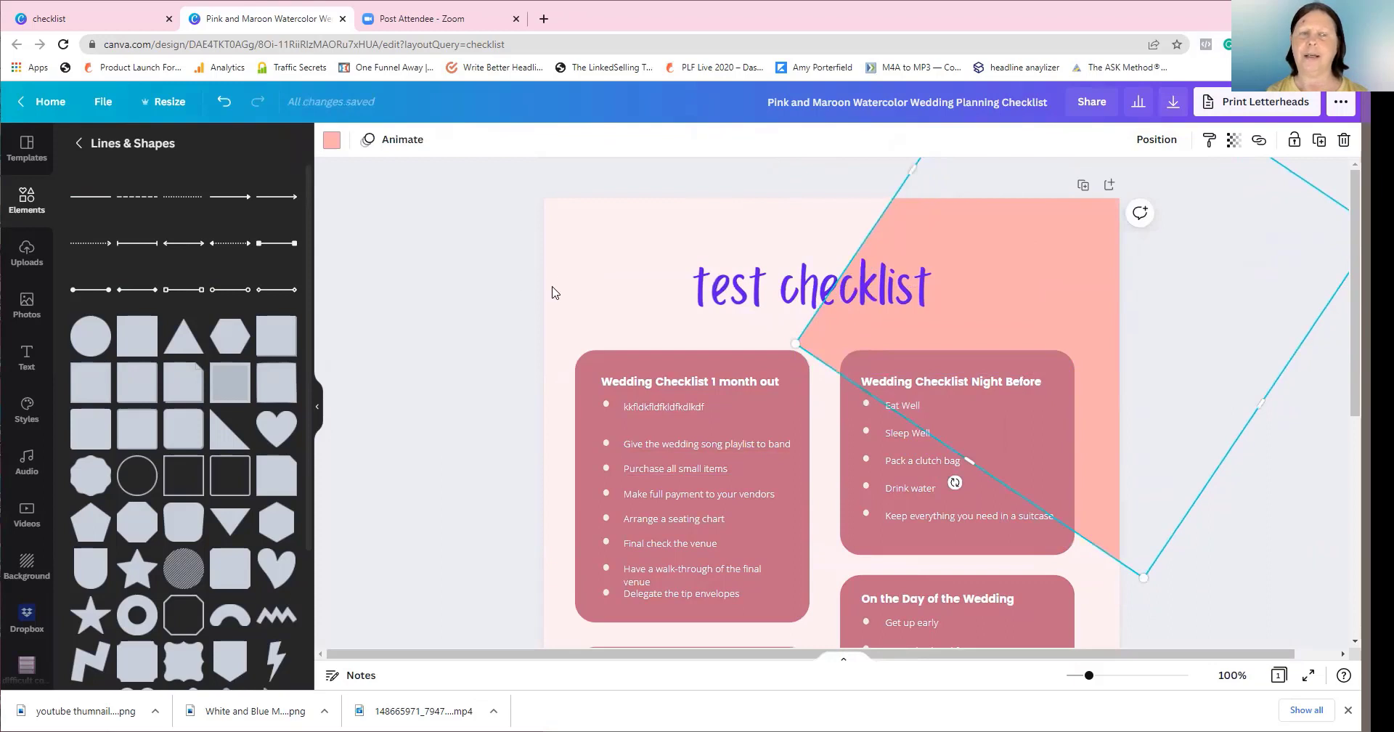
click(46, 106)
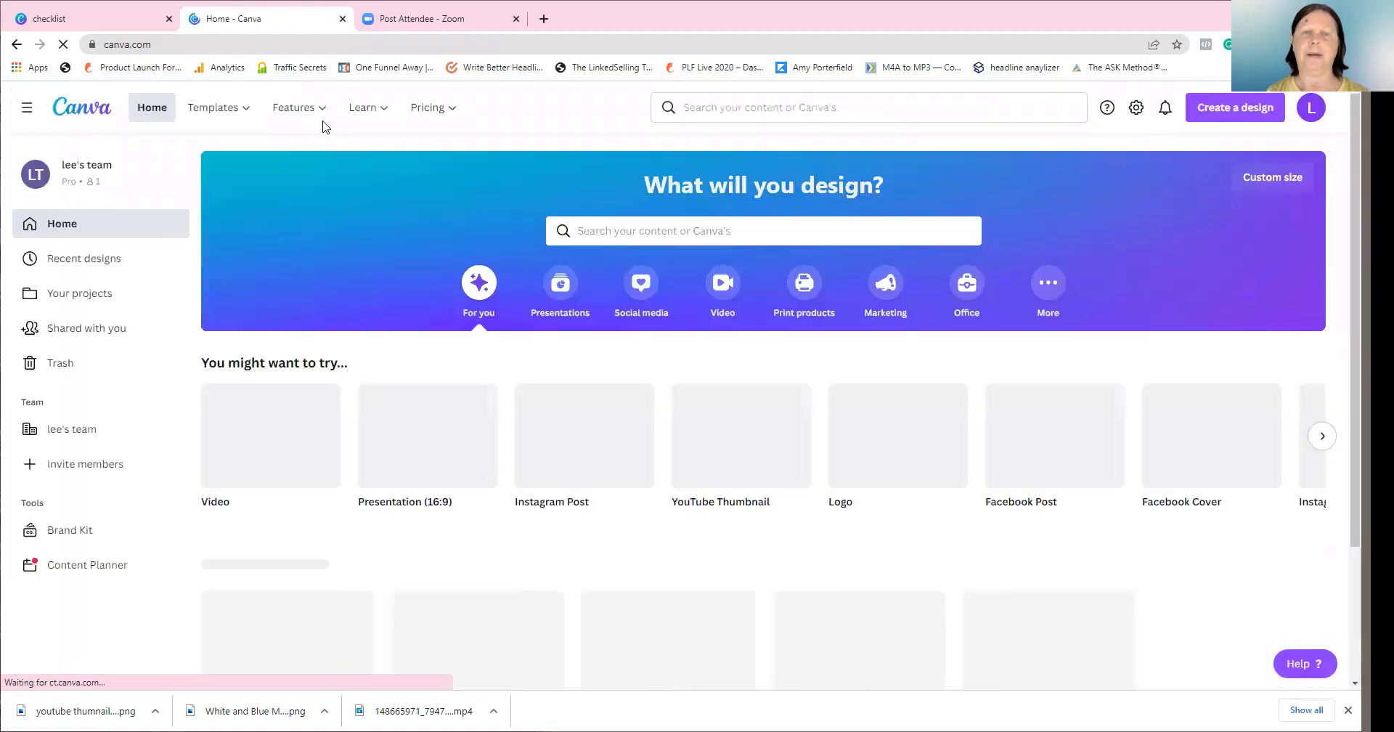
Show the Learn options for courses, tutorials and blog on the Canva home page
mouse_move(382, 112)
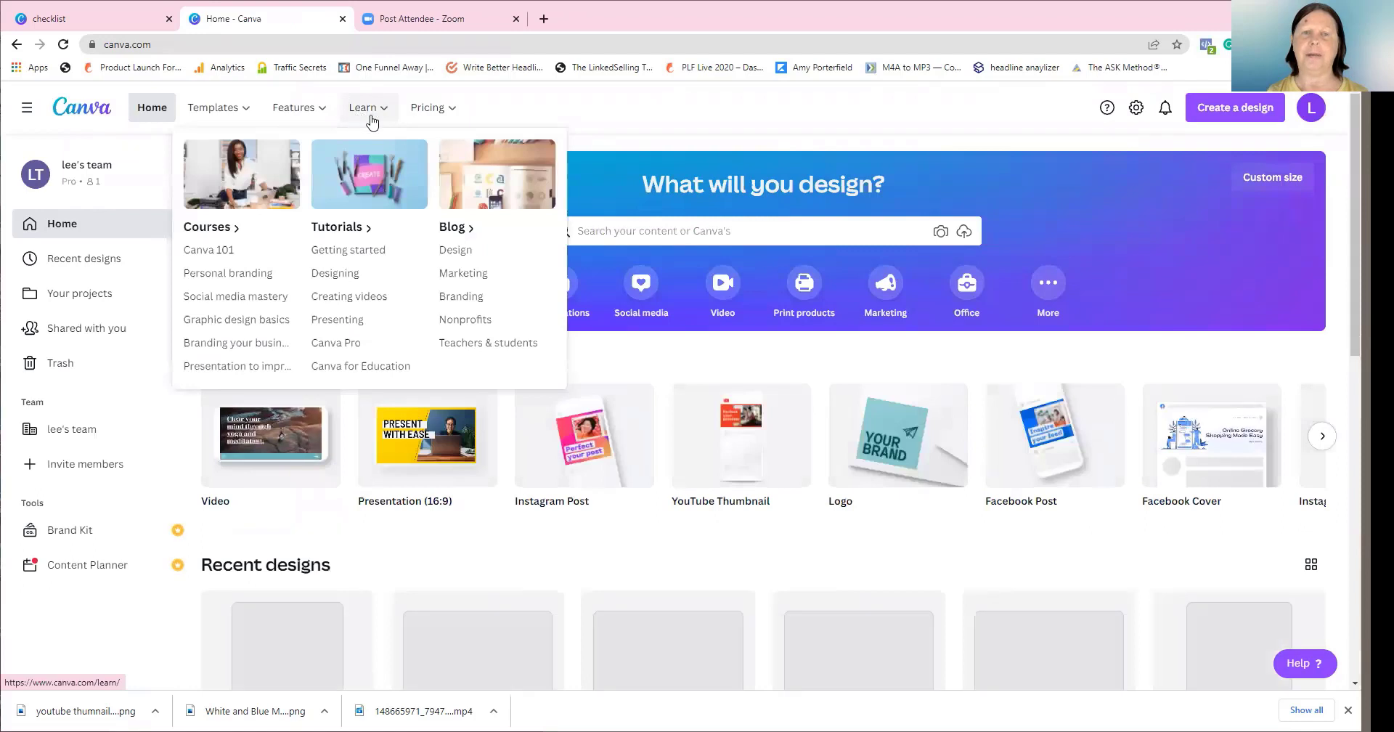